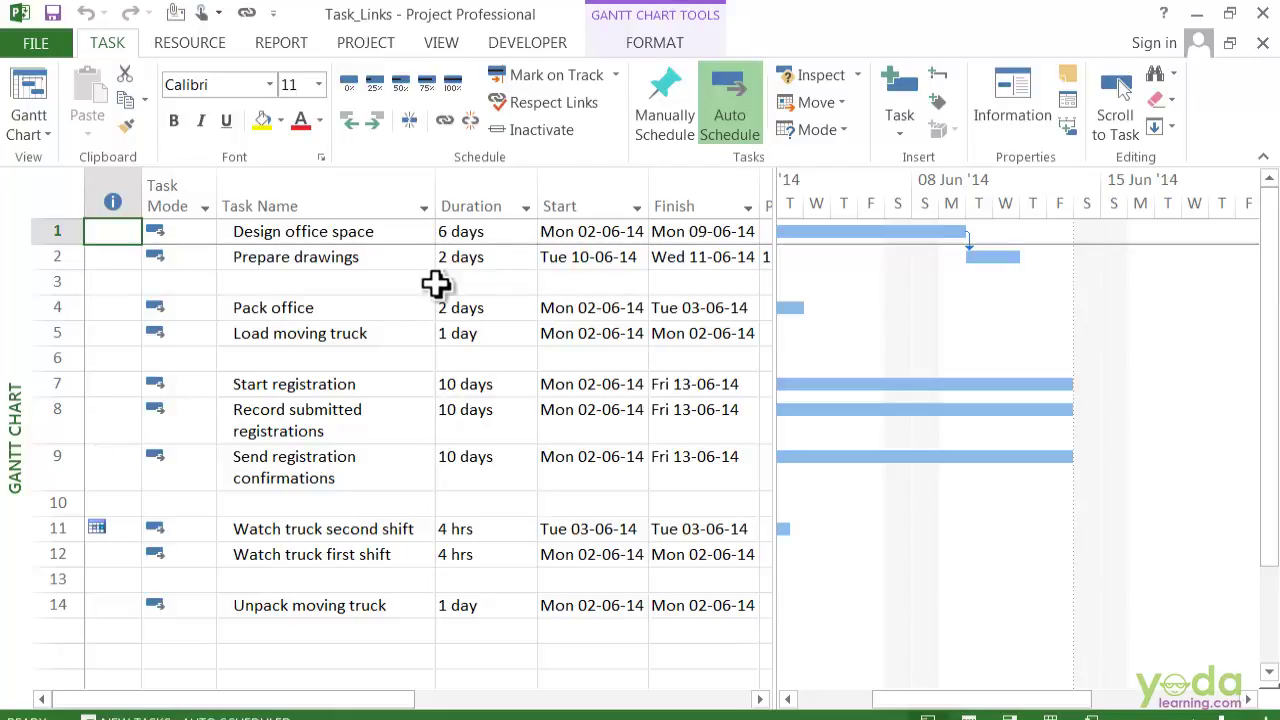
Show the Task Form details pane below the Gantt chart and display predecessors and successors for the Design office space task
{"action": "left_click", "coordinate": [441, 45]}
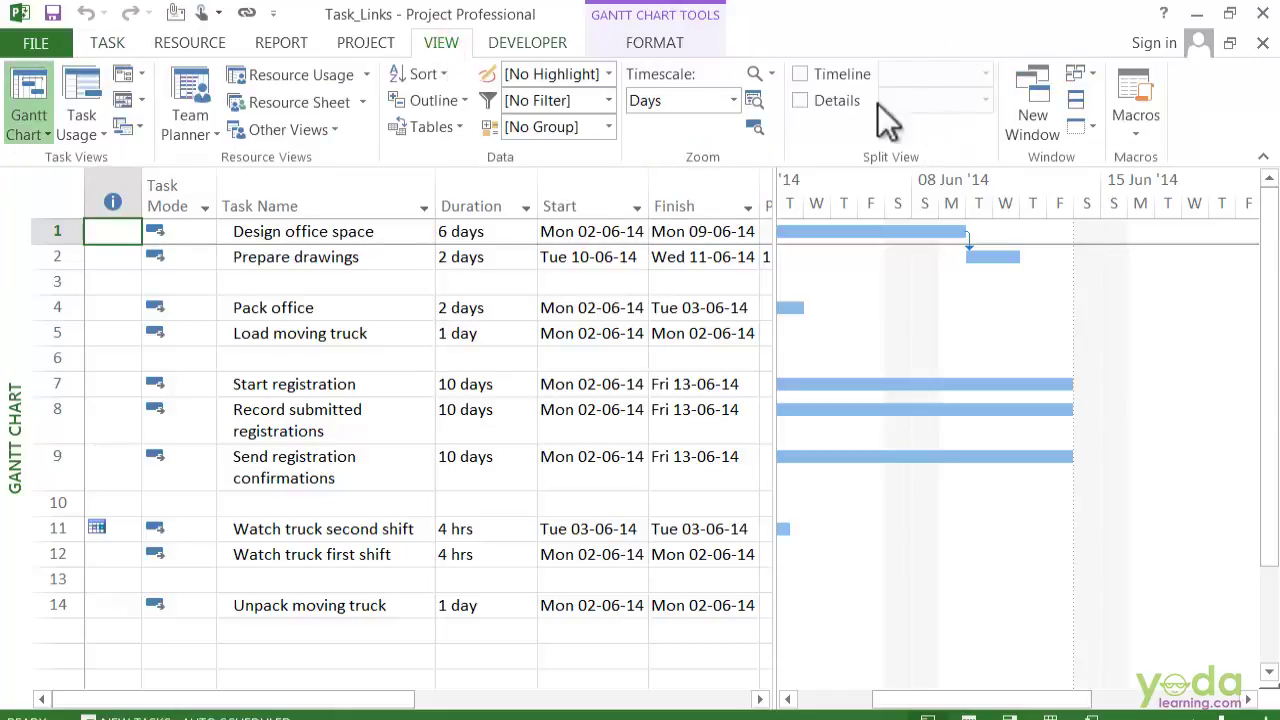
{"action": "left_click", "coordinate": [802, 103]}
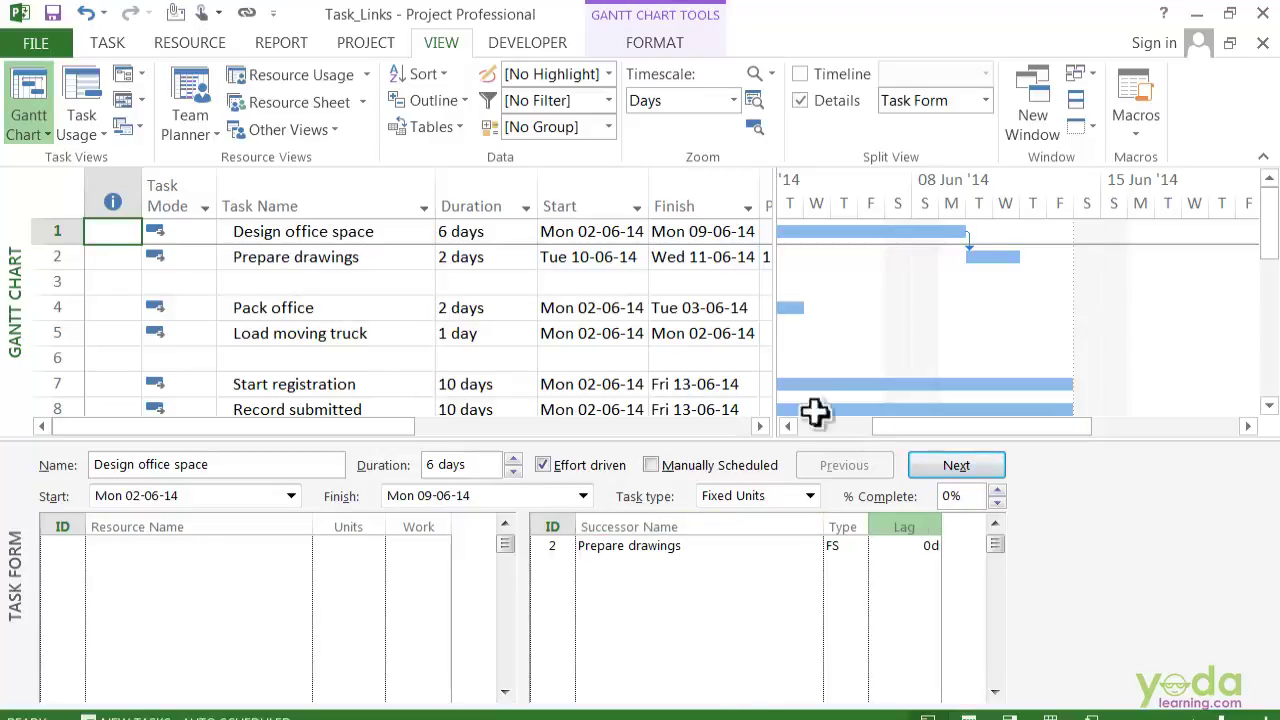
{"action": "left_click", "coordinate": [378, 236]}
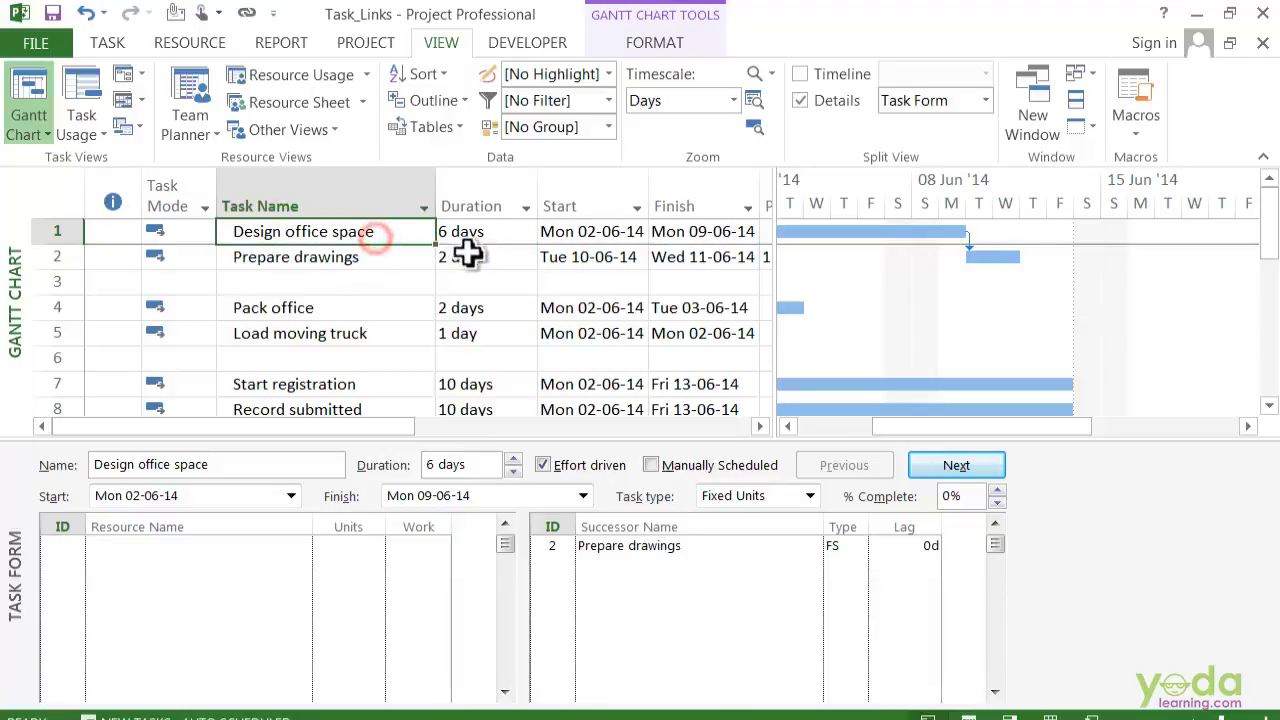
{"action": "right_click", "coordinate": [725, 583]}
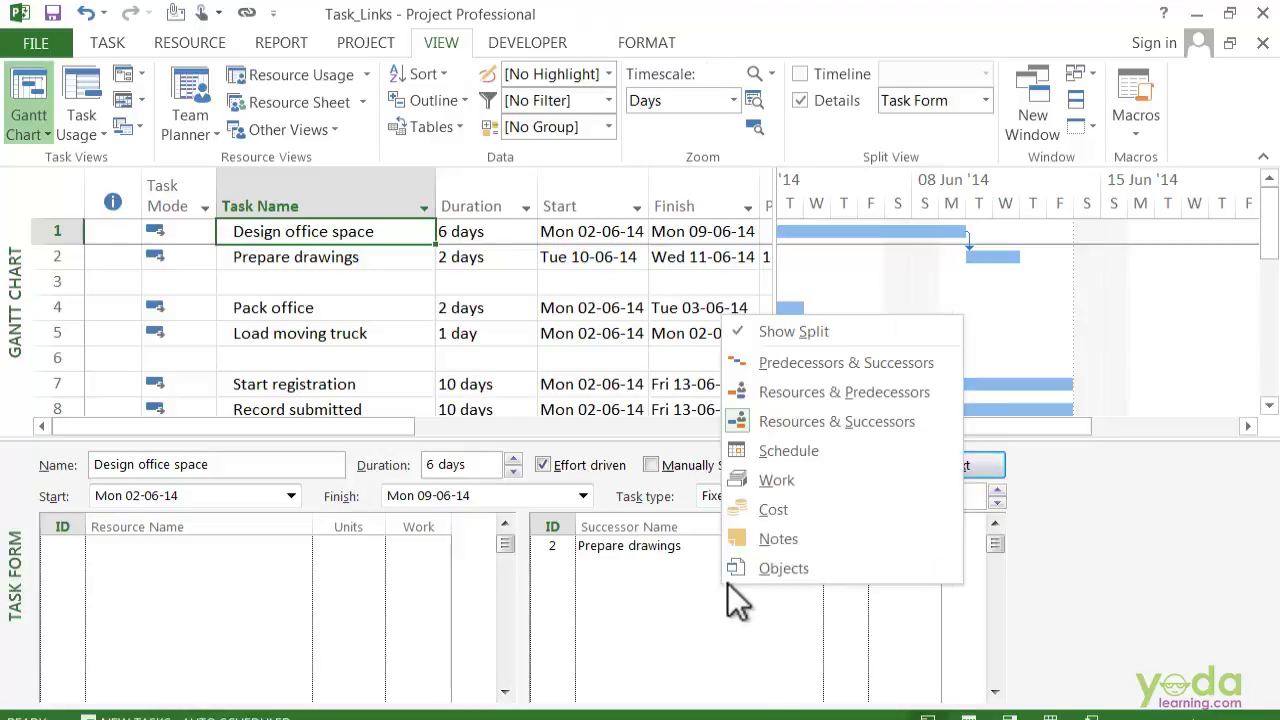
{"action": "left_click", "coordinate": [810, 368]}
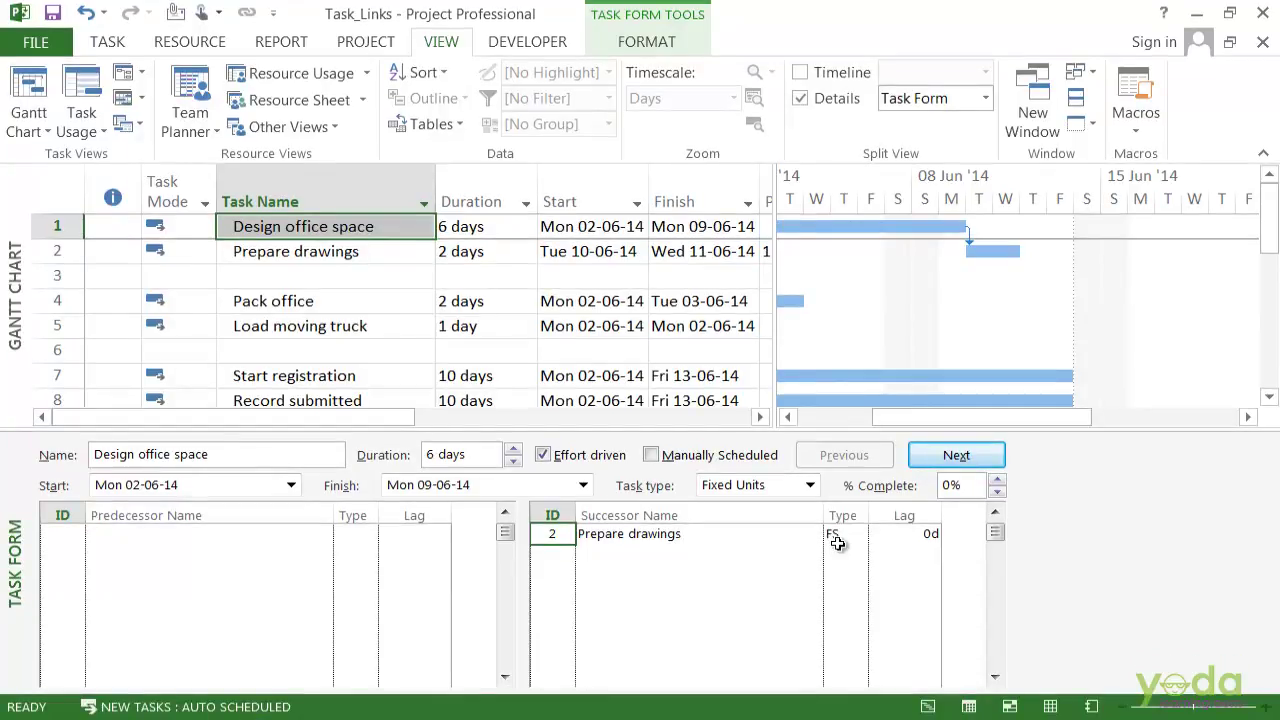
Link the Pack office and Load moving truck tasks so that loading the truck follows packing the office
{"action": "left_click", "coordinate": [326, 301]}
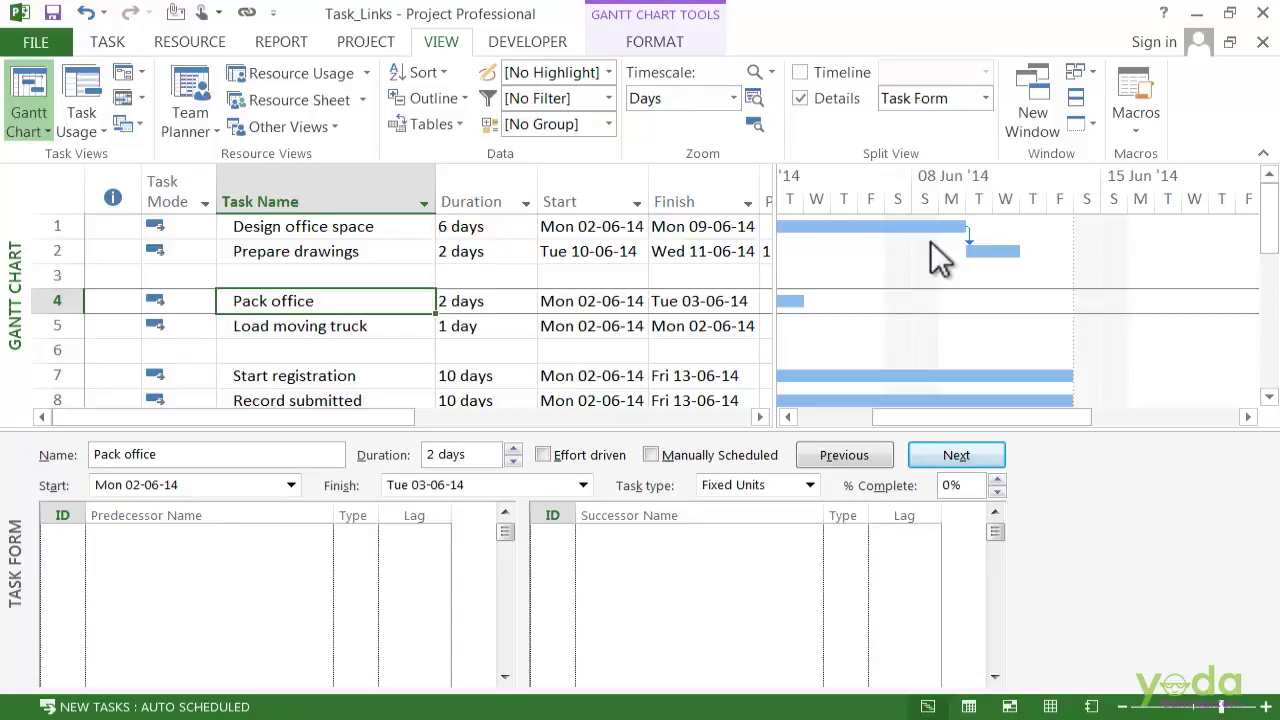
{"action": "left_click", "coordinate": [378, 330], "text": "shift"}
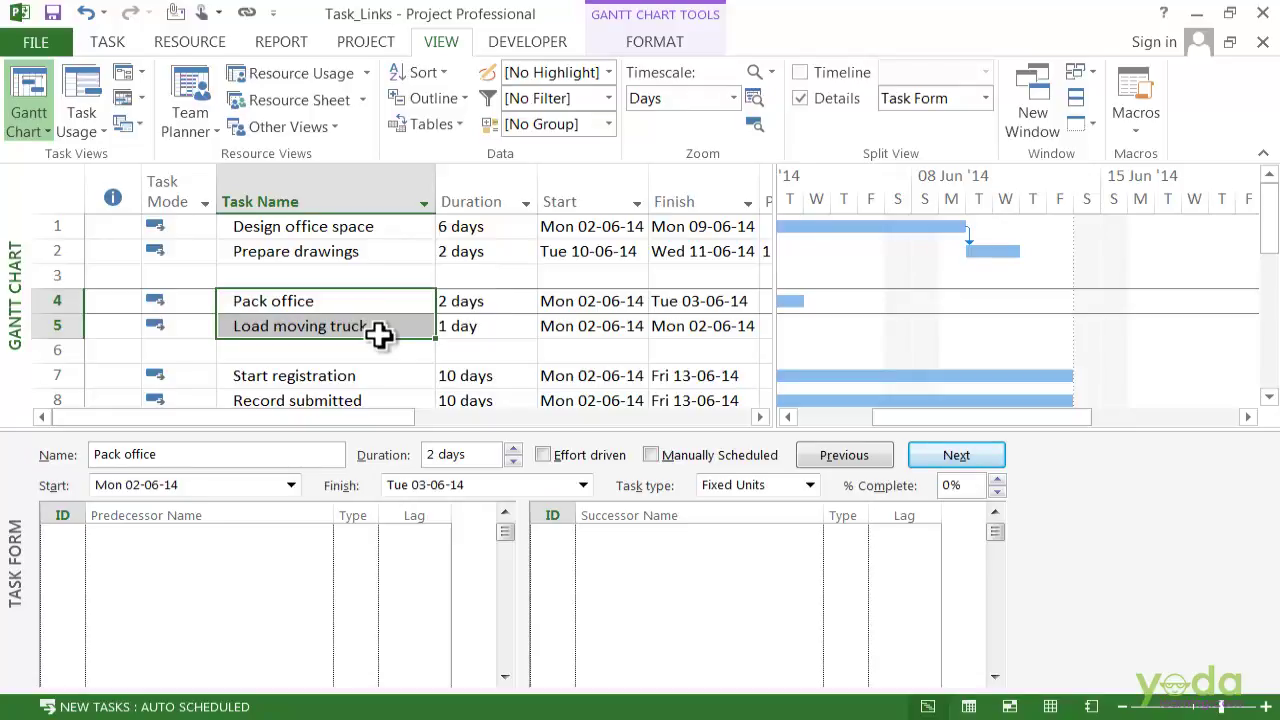
{"action": "left_click", "coordinate": [106, 39]}
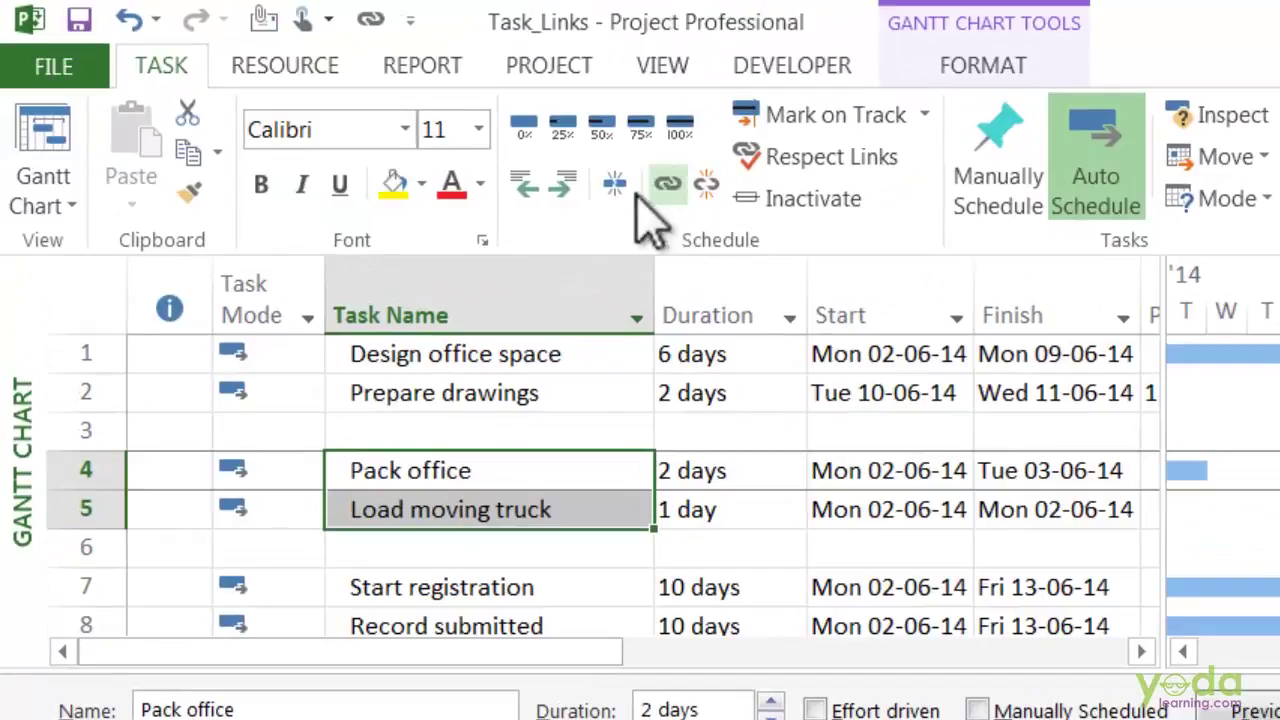
{"action": "left_click", "coordinate": [442, 120]}
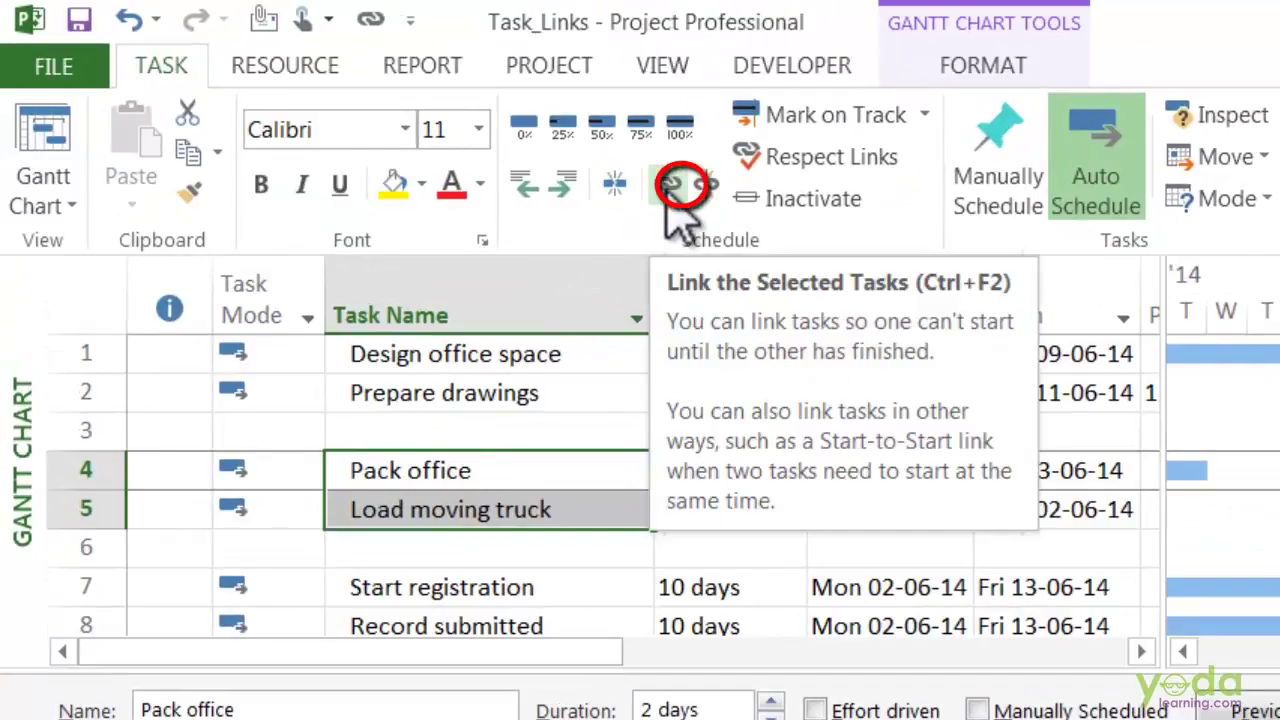
{"action": "left_click", "coordinate": [668, 190]}
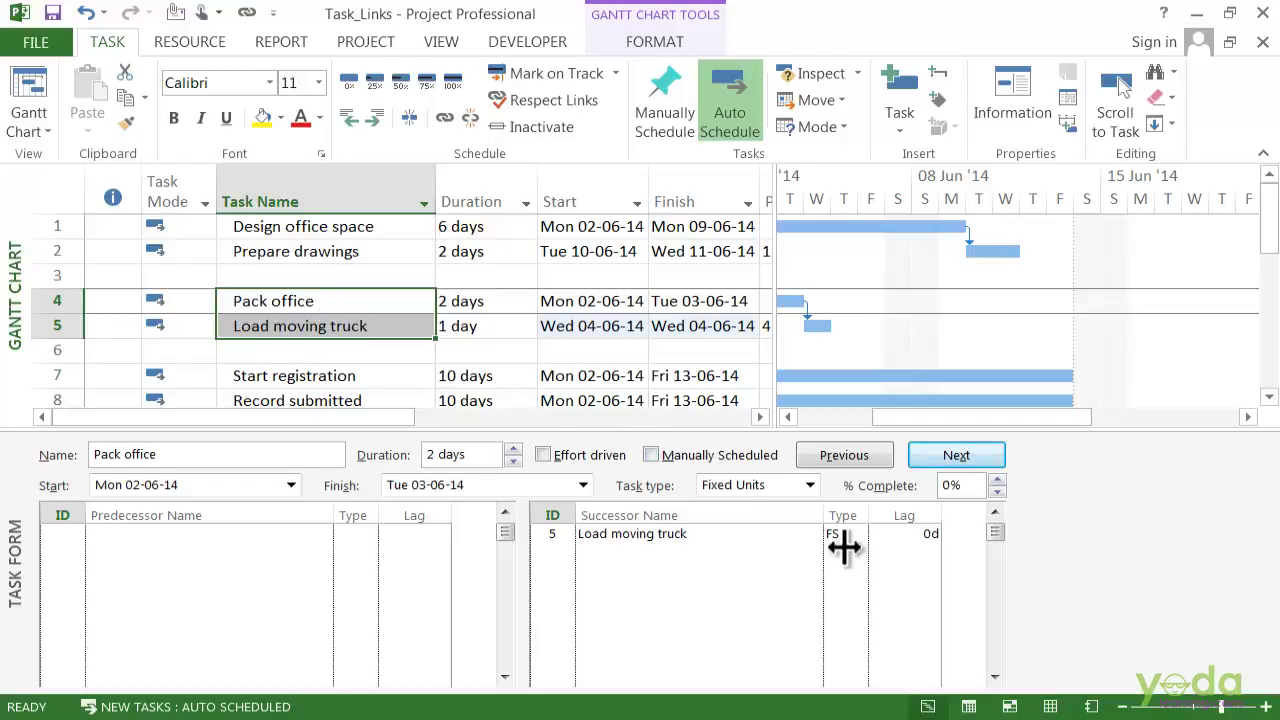
Examine the predecessor and successor details of Pack office and Load moving truck, and browse the remaining tasks in the list
{"action": "left_click", "coordinate": [388, 306]}
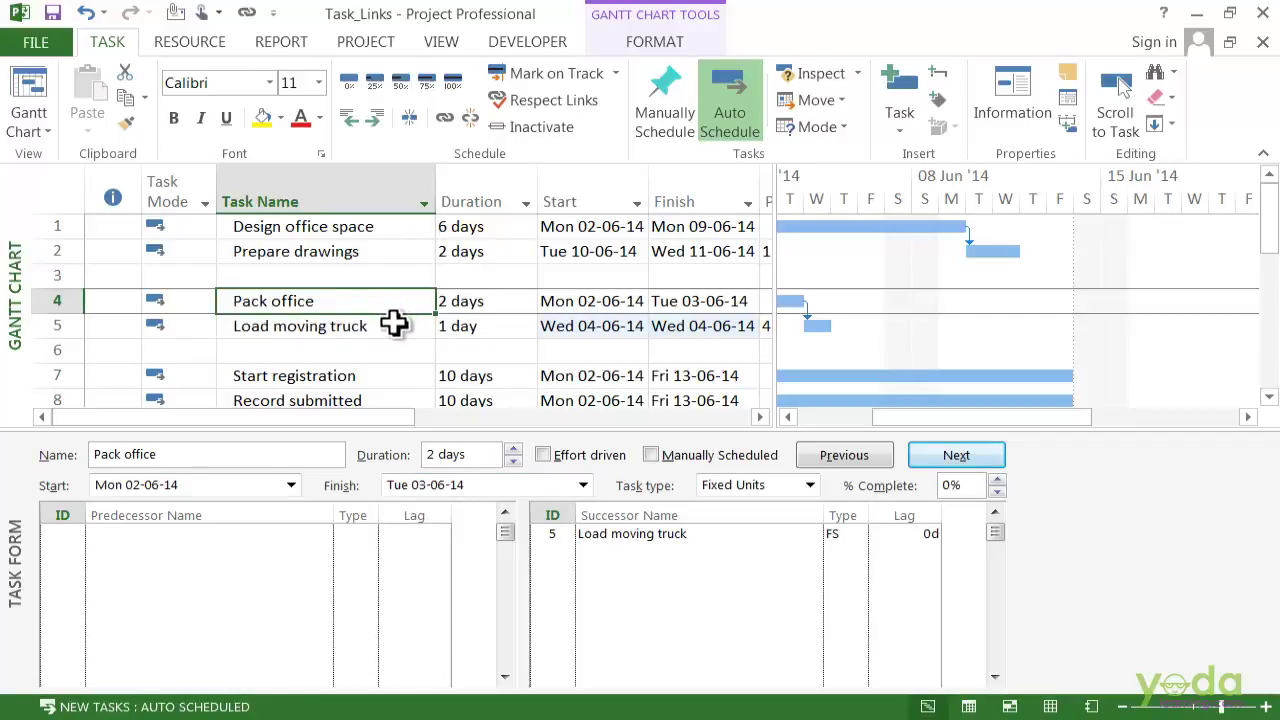
{"action": "left_click", "coordinate": [396, 328]}
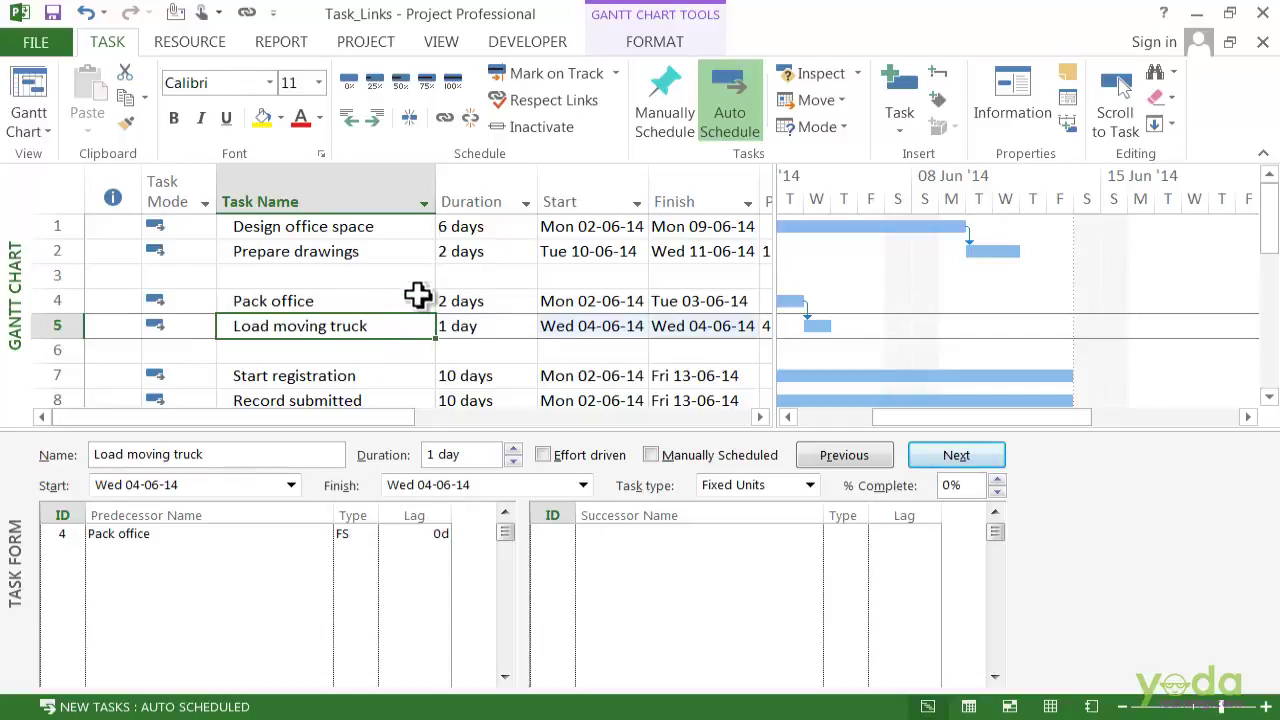
{"action": "left_click", "coordinate": [417, 299]}
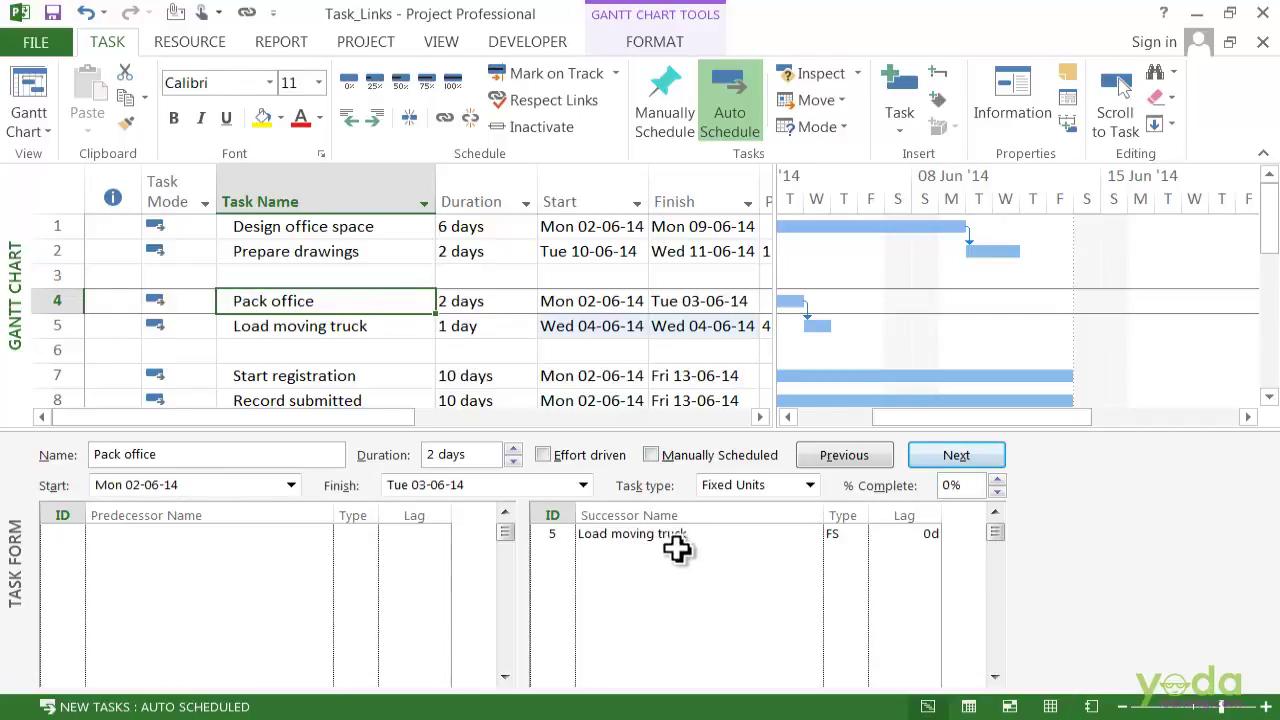
{"action": "left_click", "coordinate": [410, 328]}
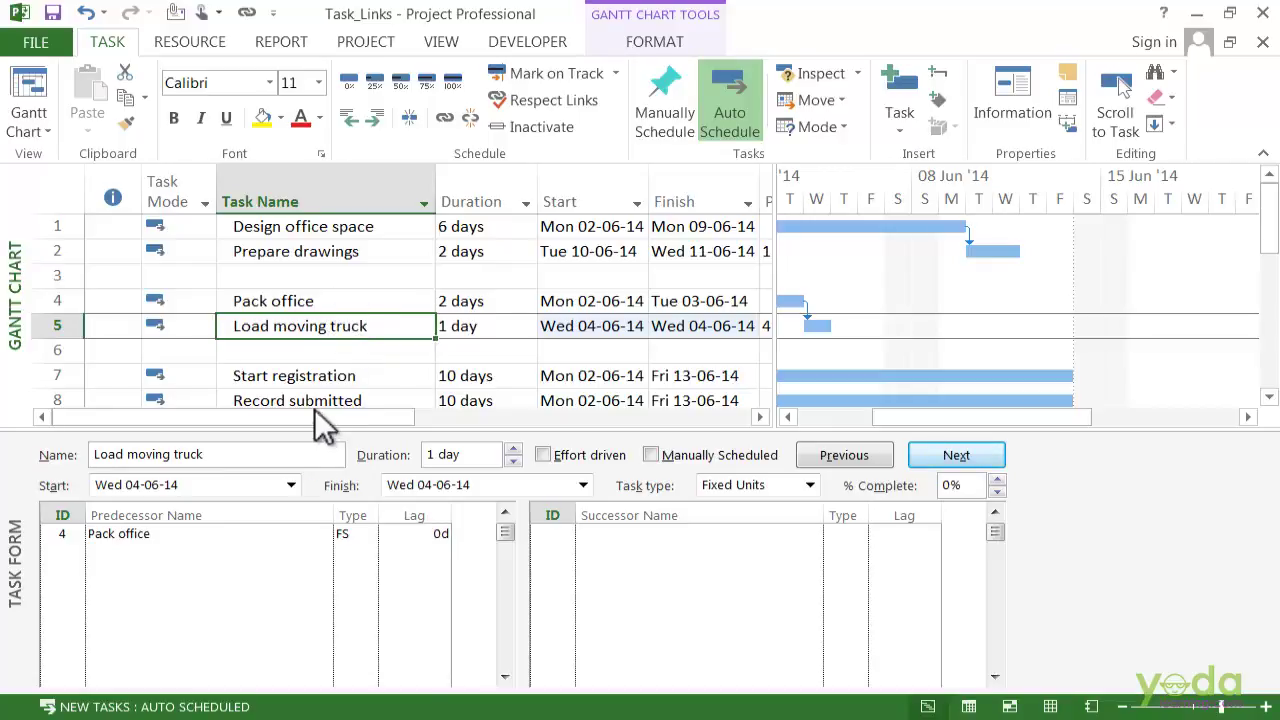
{"action": "scroll", "coordinate": [350, 300], "scroll_direction": "down", "scroll_amount": 1}
{"action": "scroll", "coordinate": [350, 300], "scroll_direction": "down", "scroll_amount": 2}
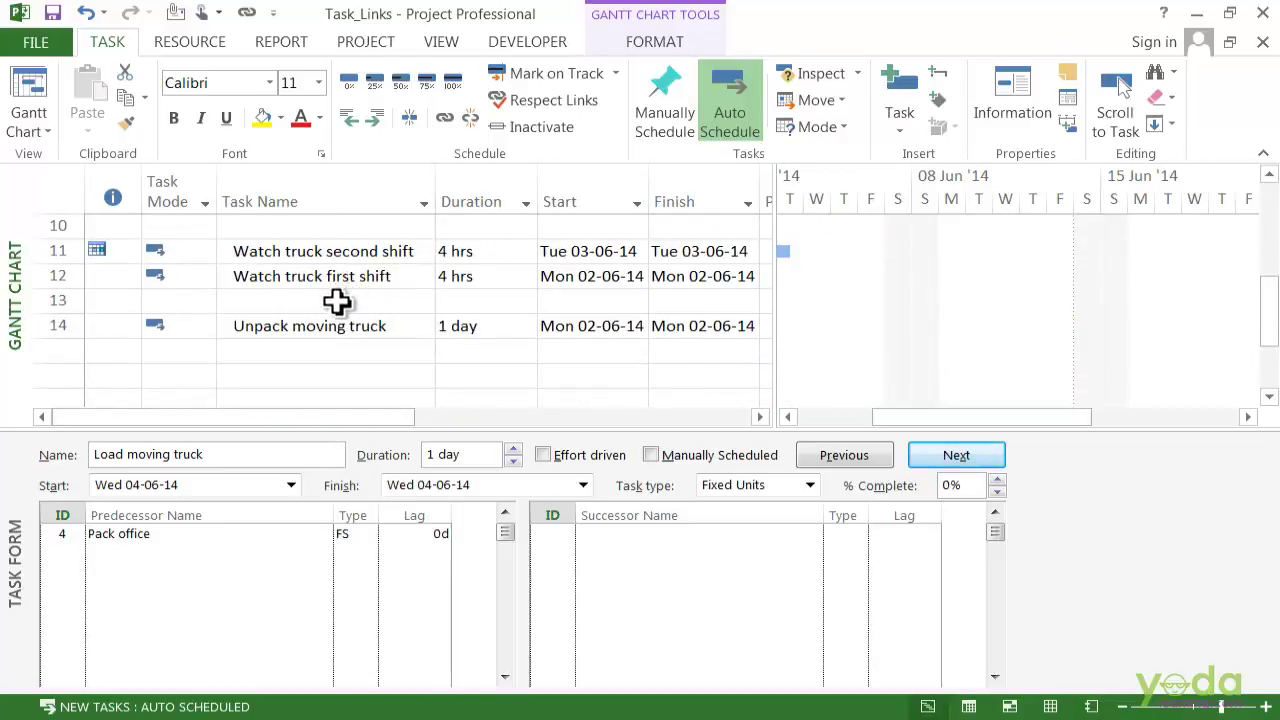
{"action": "scroll", "coordinate": [337, 300], "scroll_direction": "up", "scroll_amount": 3}
{"action": "scroll", "coordinate": [337, 303], "scroll_direction": "down", "scroll_amount": 1}
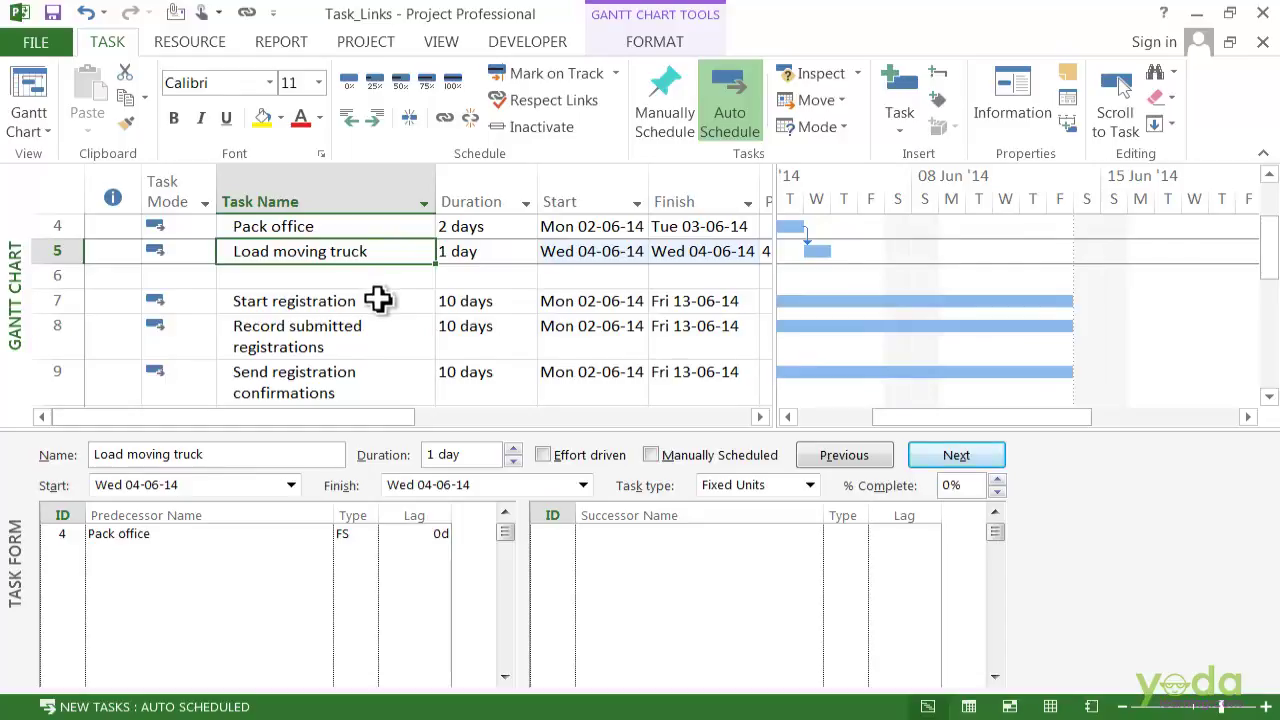
Choose Record submitted registrations as the successor of the Start registration task in the Task Form
{"action": "left_click", "coordinate": [380, 301]}
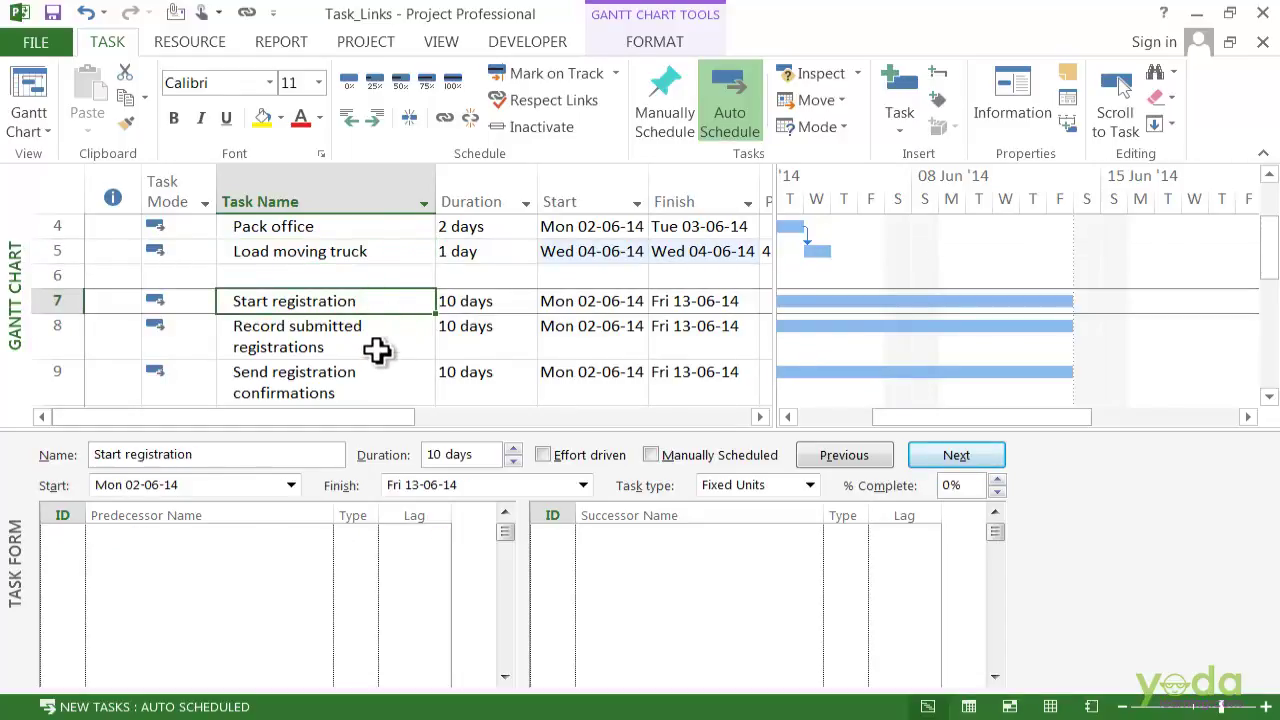
{"action": "left_click", "coordinate": [377, 349]}
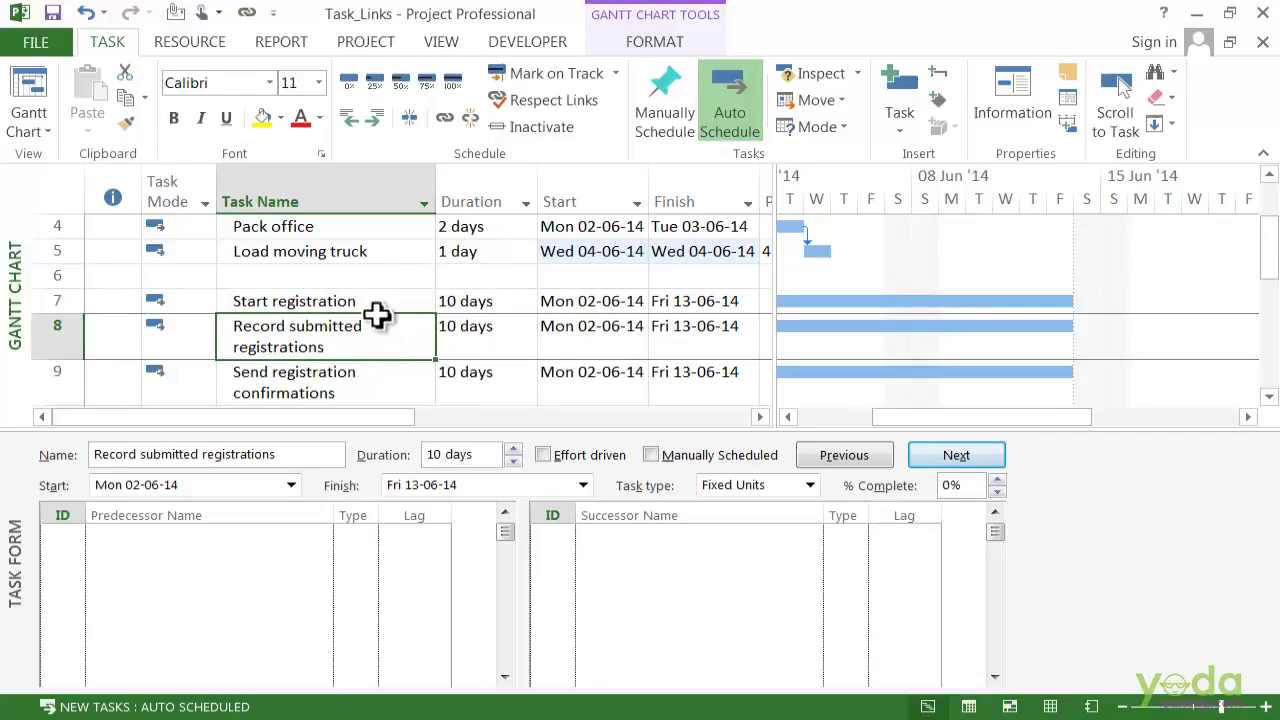
{"action": "left_click", "coordinate": [383, 298]}
{"action": "left_click", "coordinate": [390, 347], "text": "shift"}
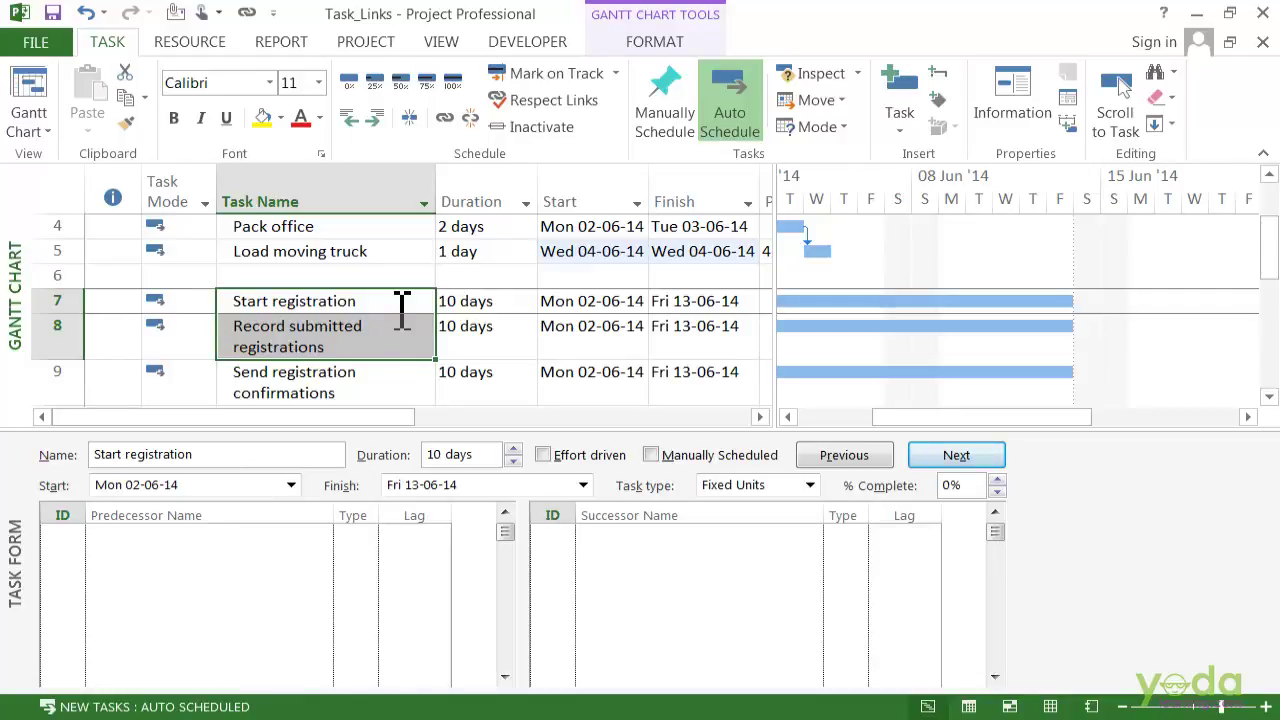
{"action": "left_click", "coordinate": [401, 300]}
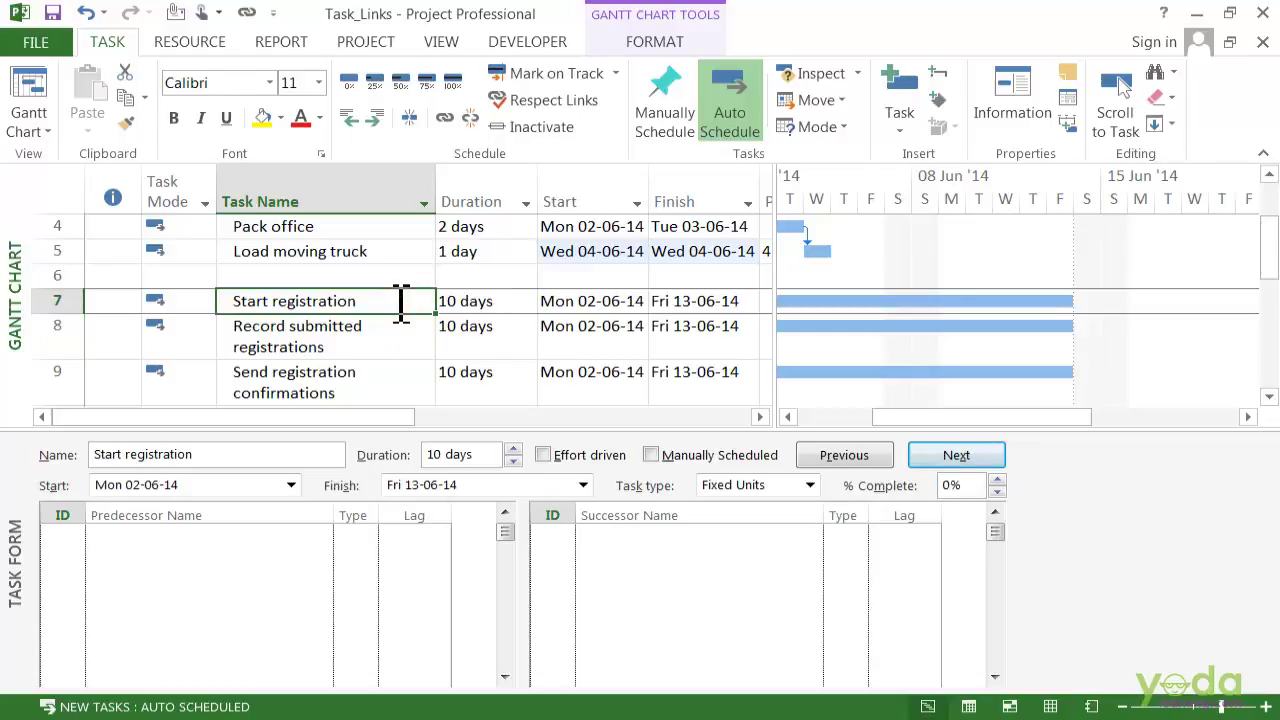
{"action": "right_click", "coordinate": [769, 556]}
{"action": "left_click", "coordinate": [737, 560]}
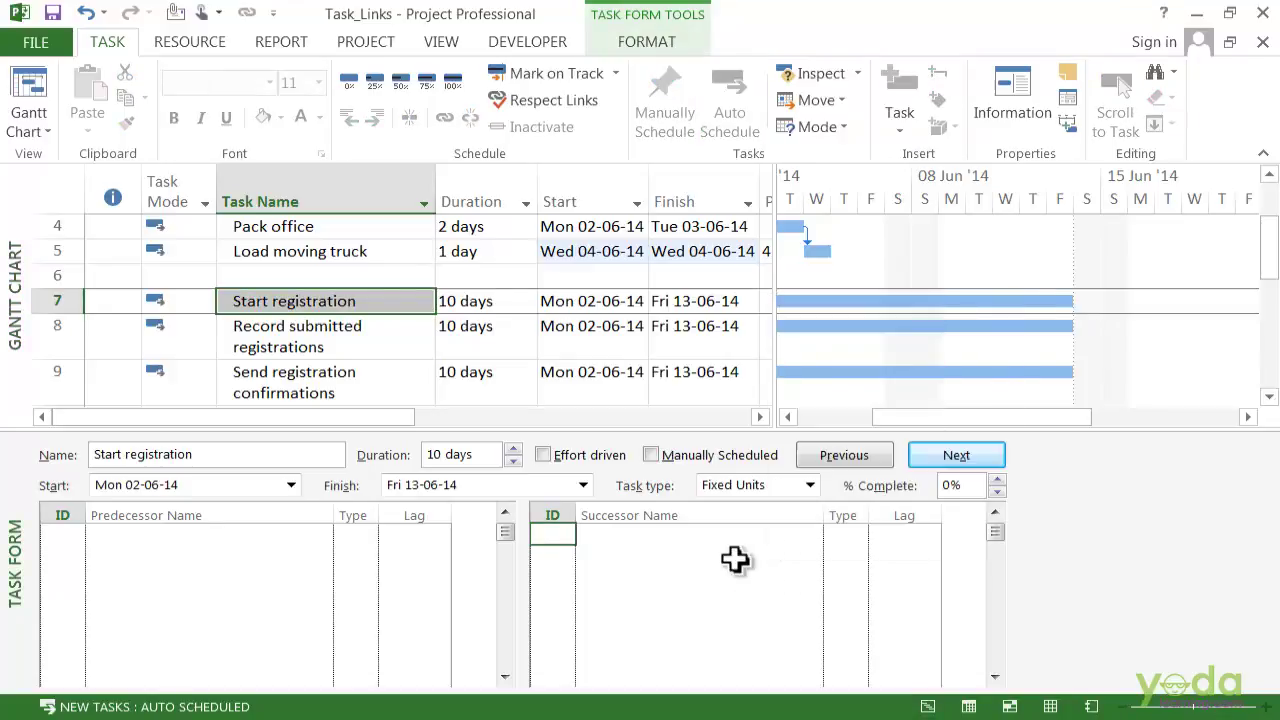
{"action": "left_click", "coordinate": [808, 533]}
{"action": "left_click", "coordinate": [811, 535]}
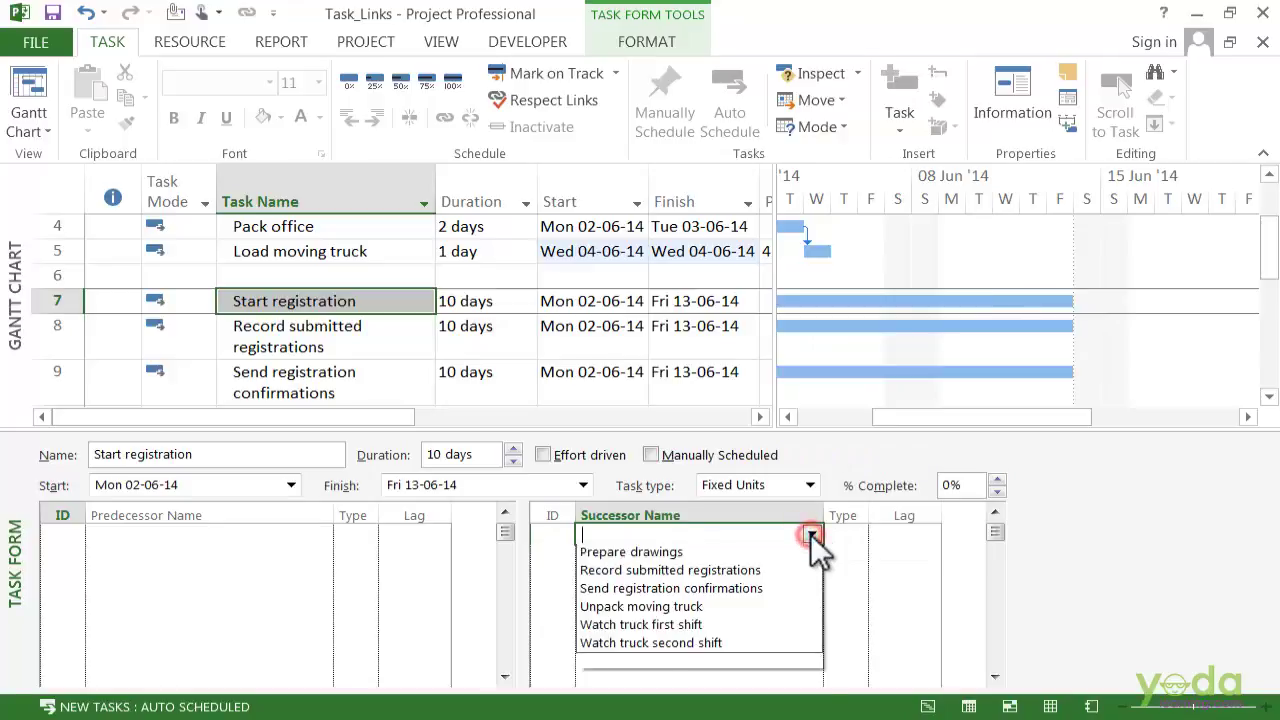
{"action": "left_click", "coordinate": [695, 530]}
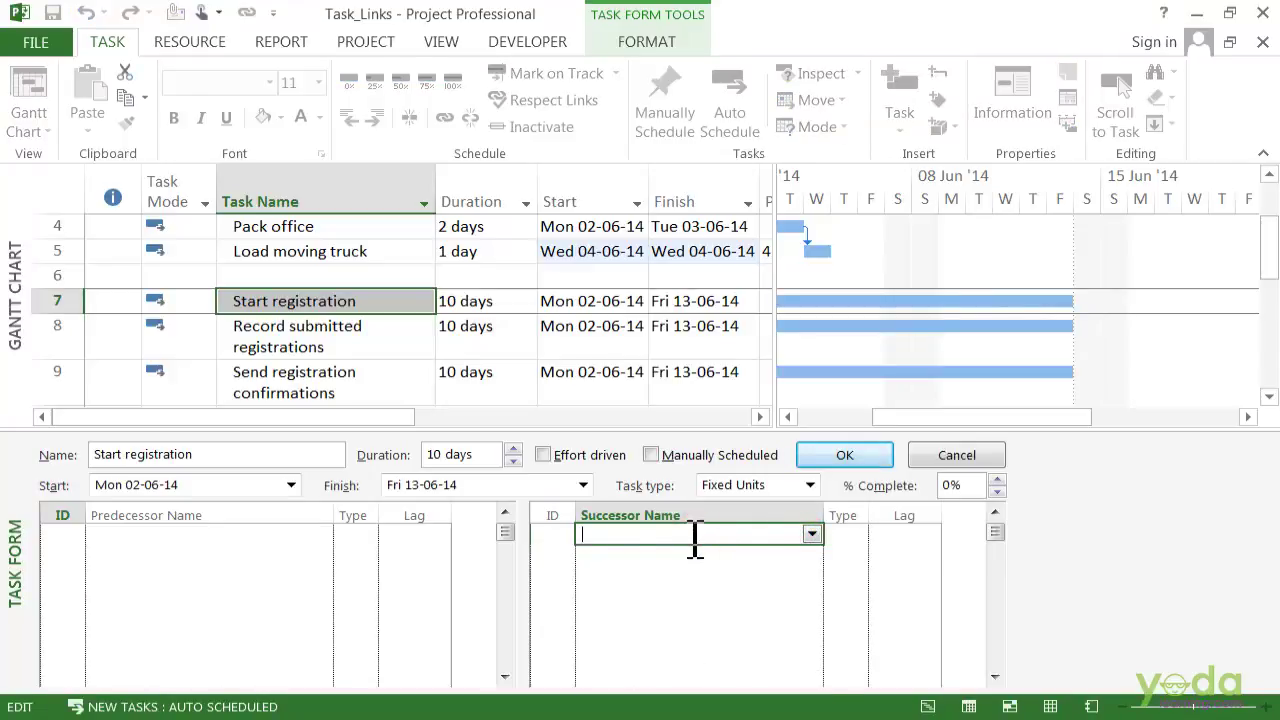
{"action": "left_click", "coordinate": [812, 534]}
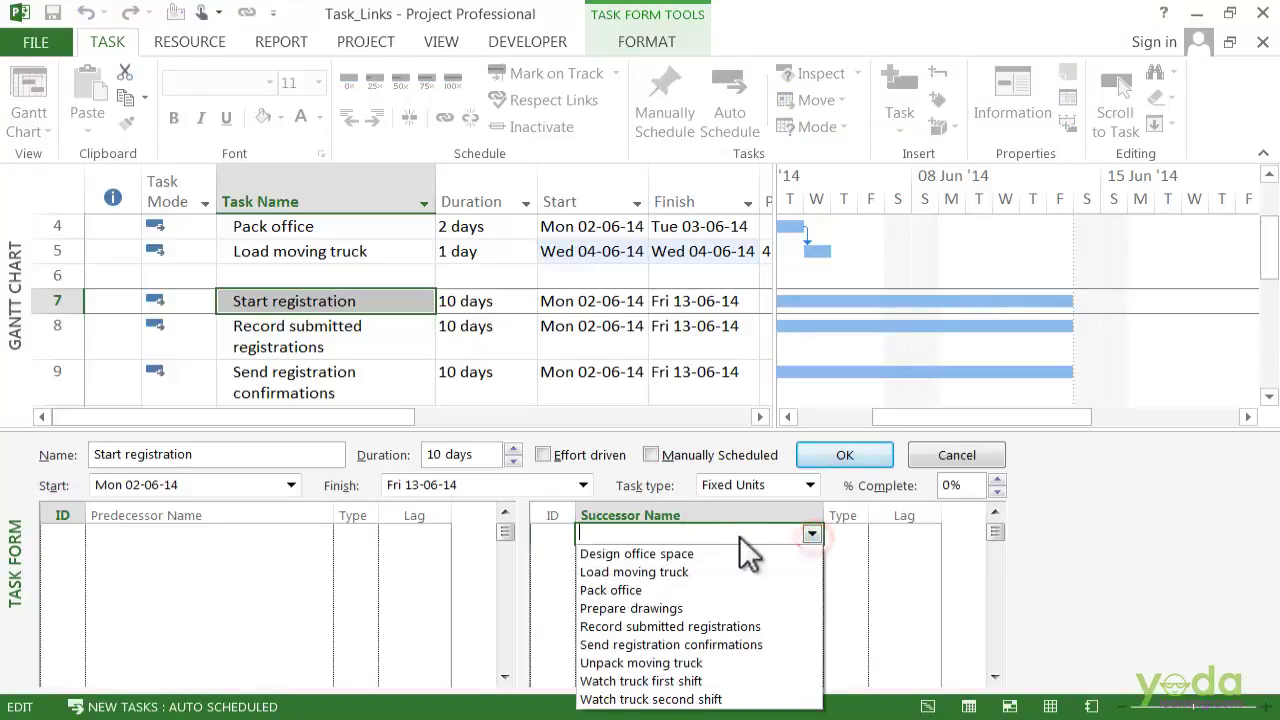
{"action": "left_click", "coordinate": [737, 626]}
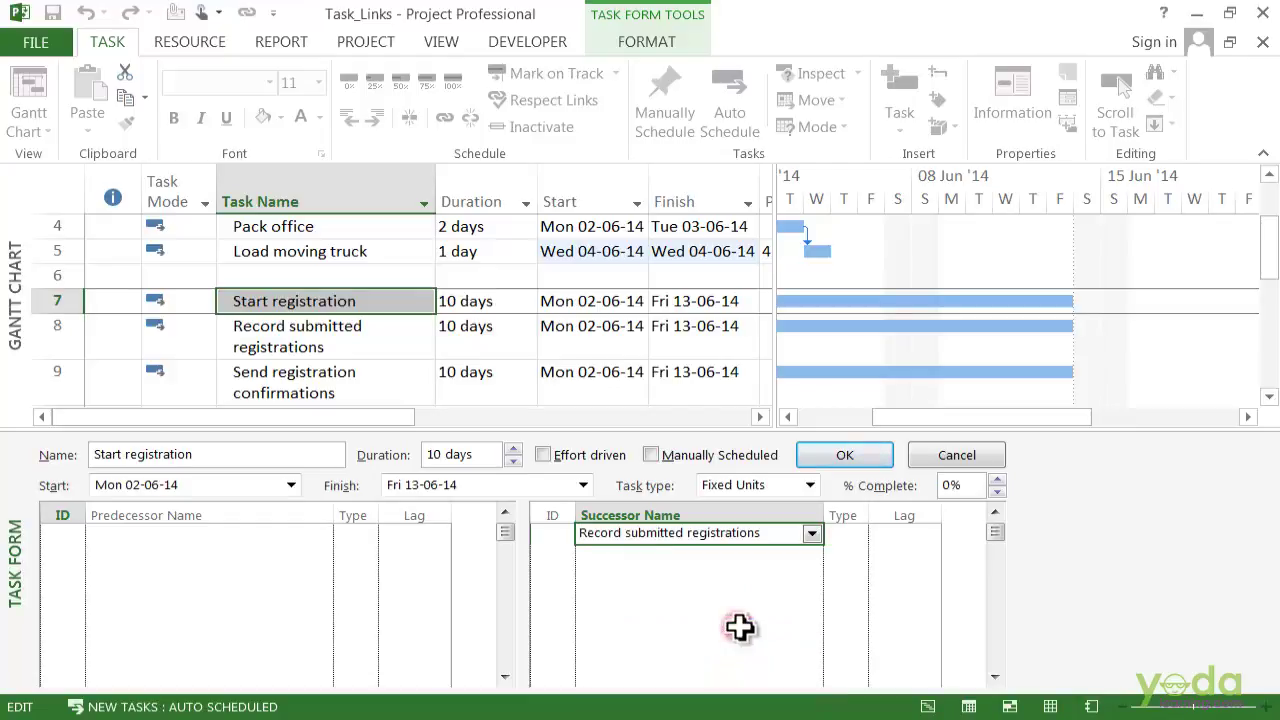
Set the link type between Start registration and Record submitted registrations to SS, apply it, and bring the link into view on the chart
{"action": "left_click", "coordinate": [854, 535]}
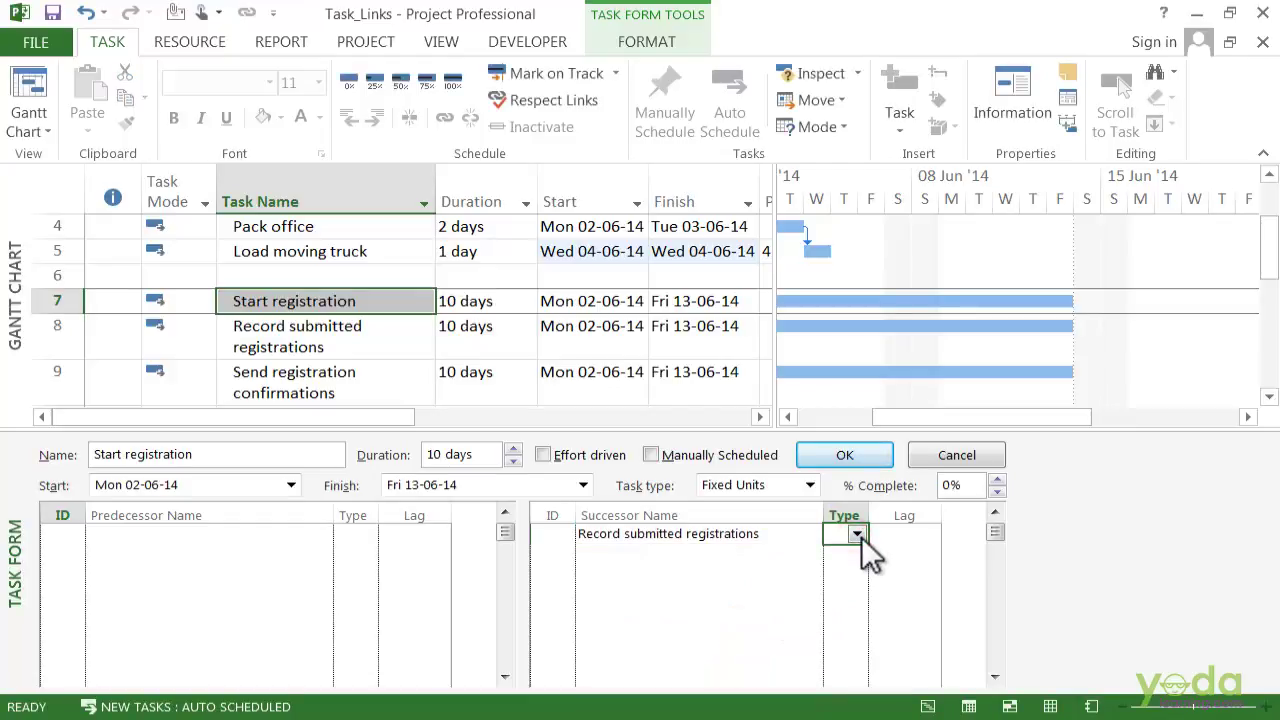
{"action": "left_click", "coordinate": [858, 535]}
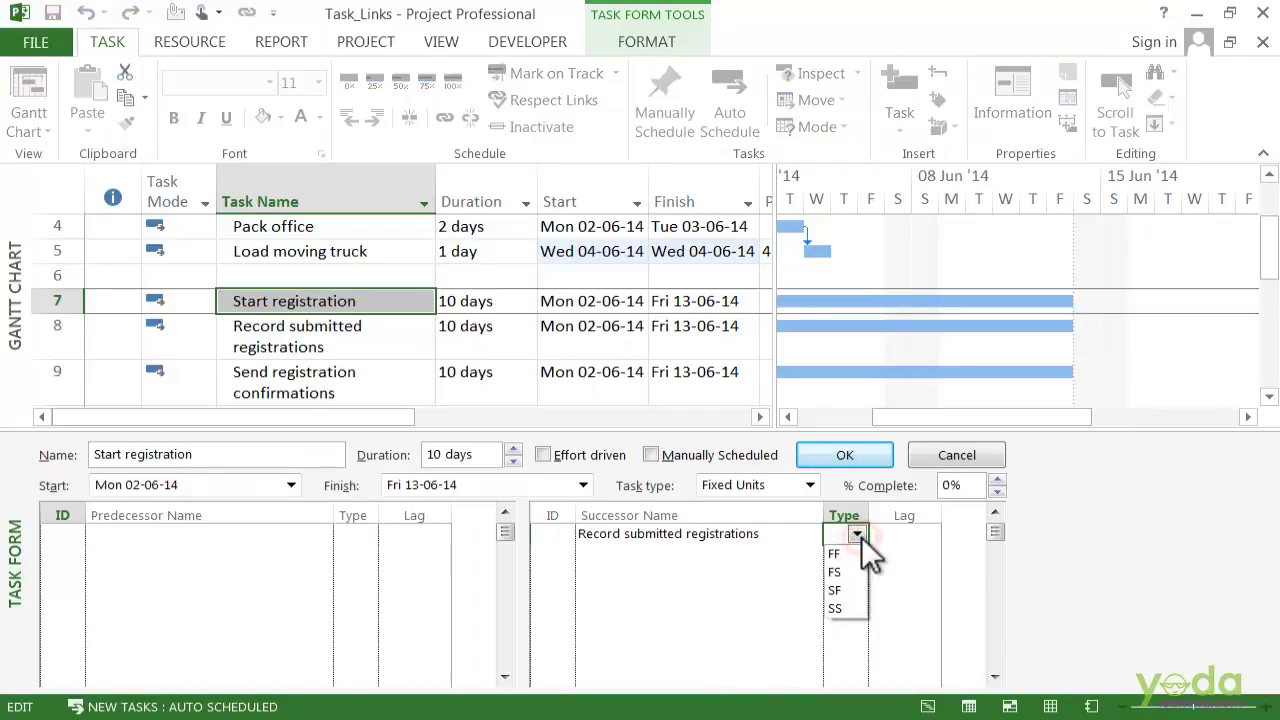
{"action": "left_click", "coordinate": [855, 609]}
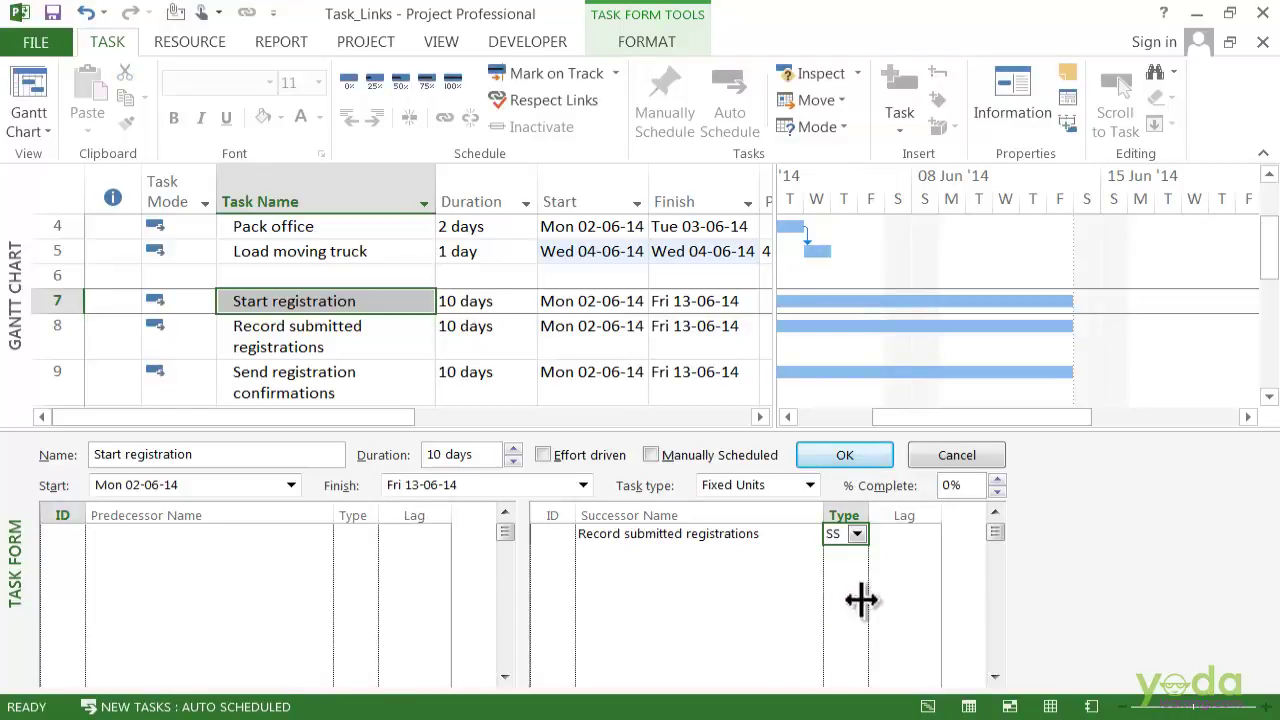
{"action": "left_click", "coordinate": [860, 458]}
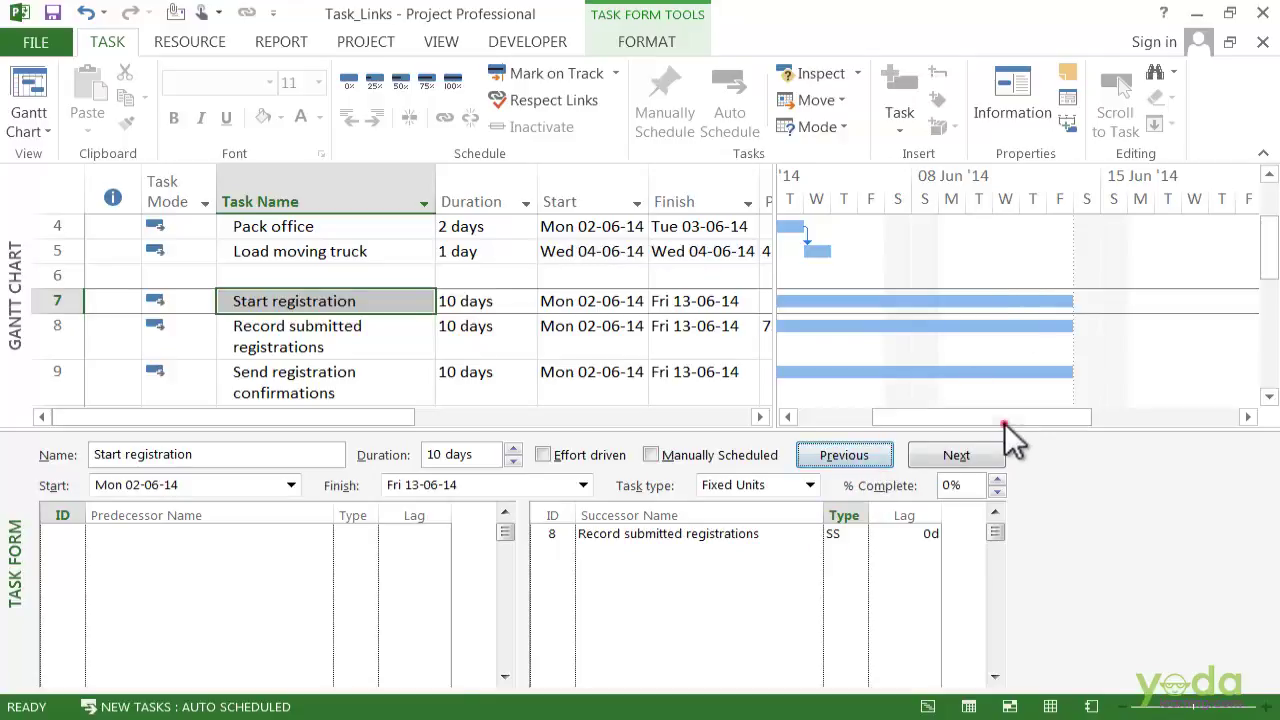
{"action": "left_click", "coordinate": [831, 418]}
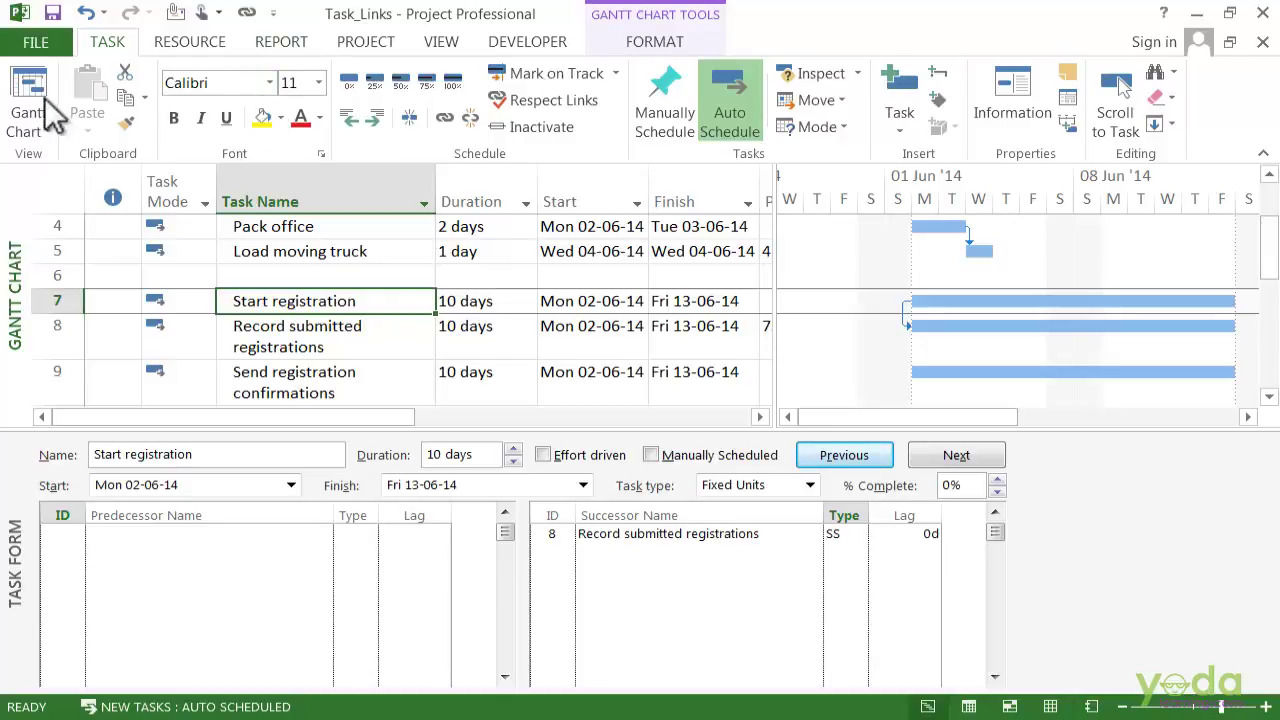
Choose Send registration confirmations as the successor of the Record submitted registrations task in the Task Form
{"action": "scroll", "coordinate": [322, 350], "scroll_direction": "down", "scroll_amount": 1}
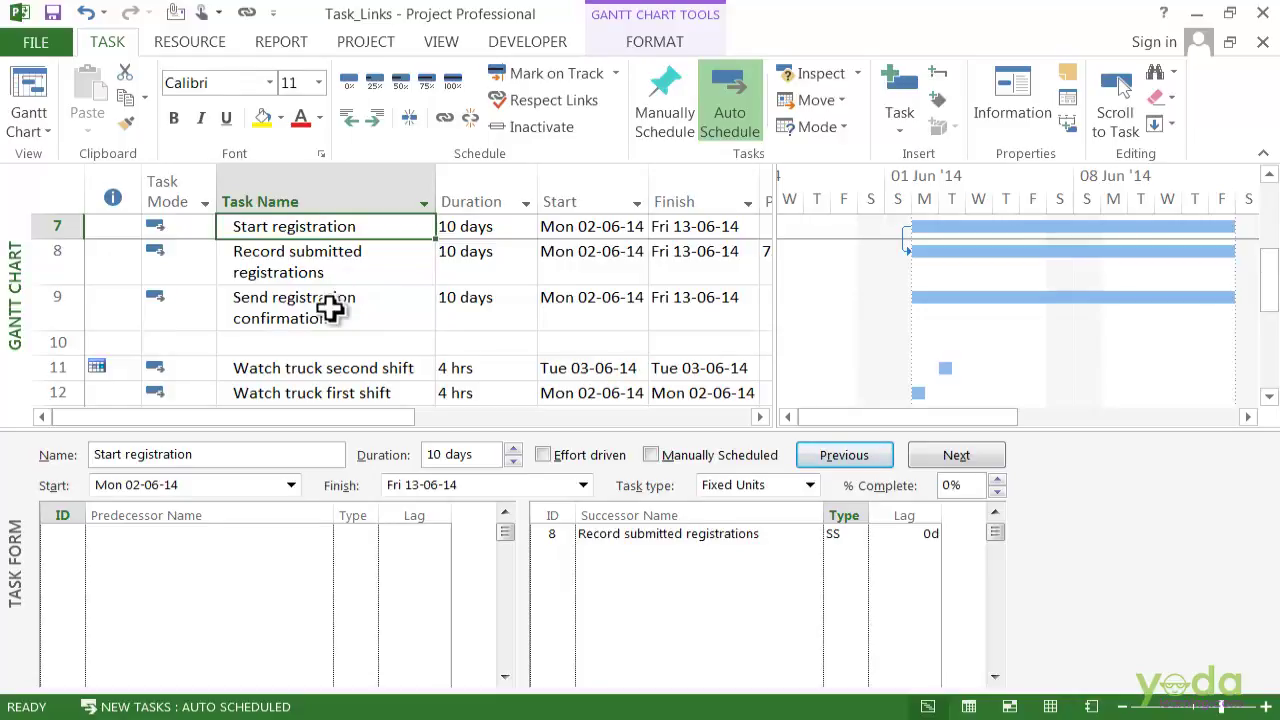
{"action": "left_click_drag", "start_coordinate": [366, 245], "coordinate": [366, 300]}
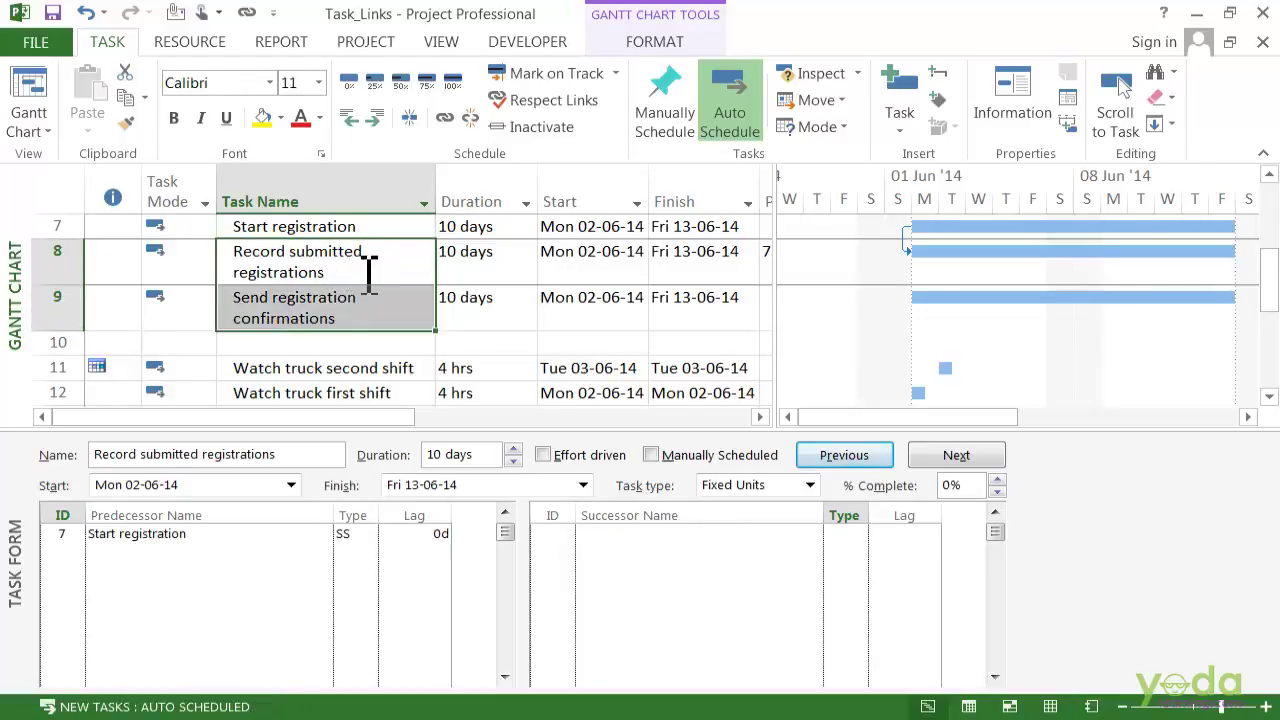
{"action": "left_click", "coordinate": [406, 272]}
{"action": "left_click", "coordinate": [408, 276]}
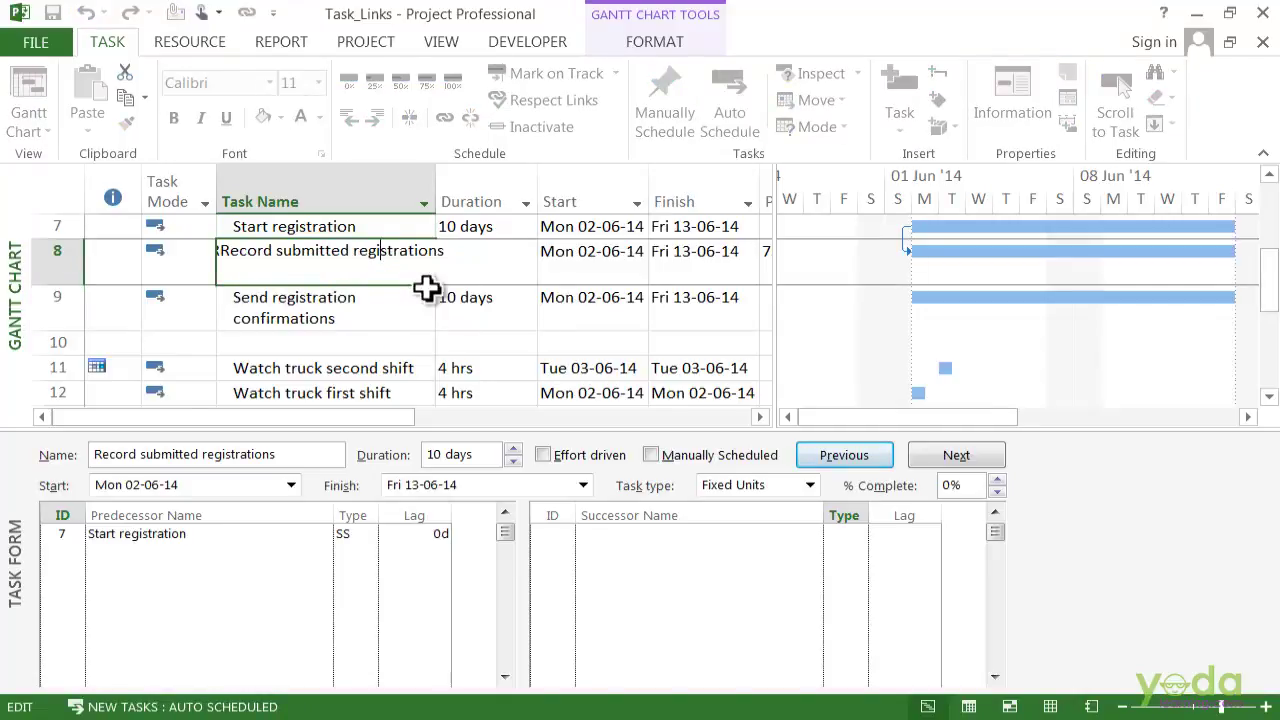
{"action": "left_click", "coordinate": [431, 297]}
{"action": "left_click", "coordinate": [422, 267]}
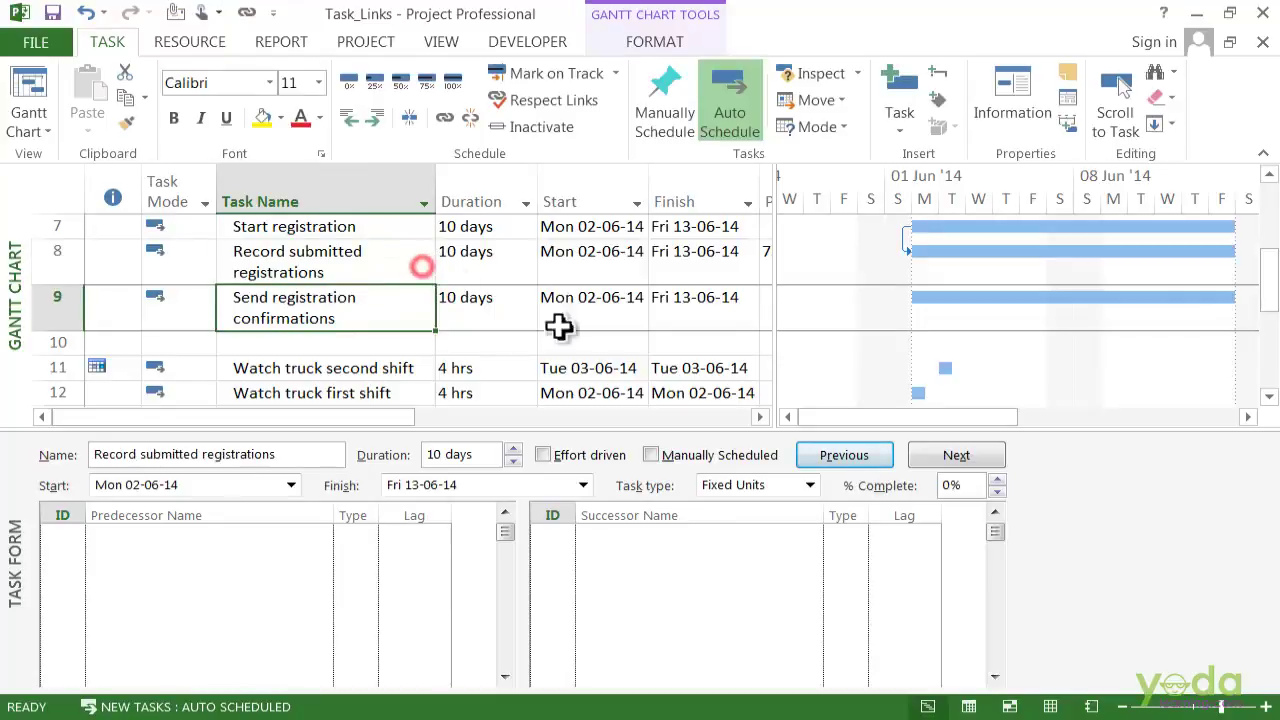
{"action": "left_click", "coordinate": [792, 535]}
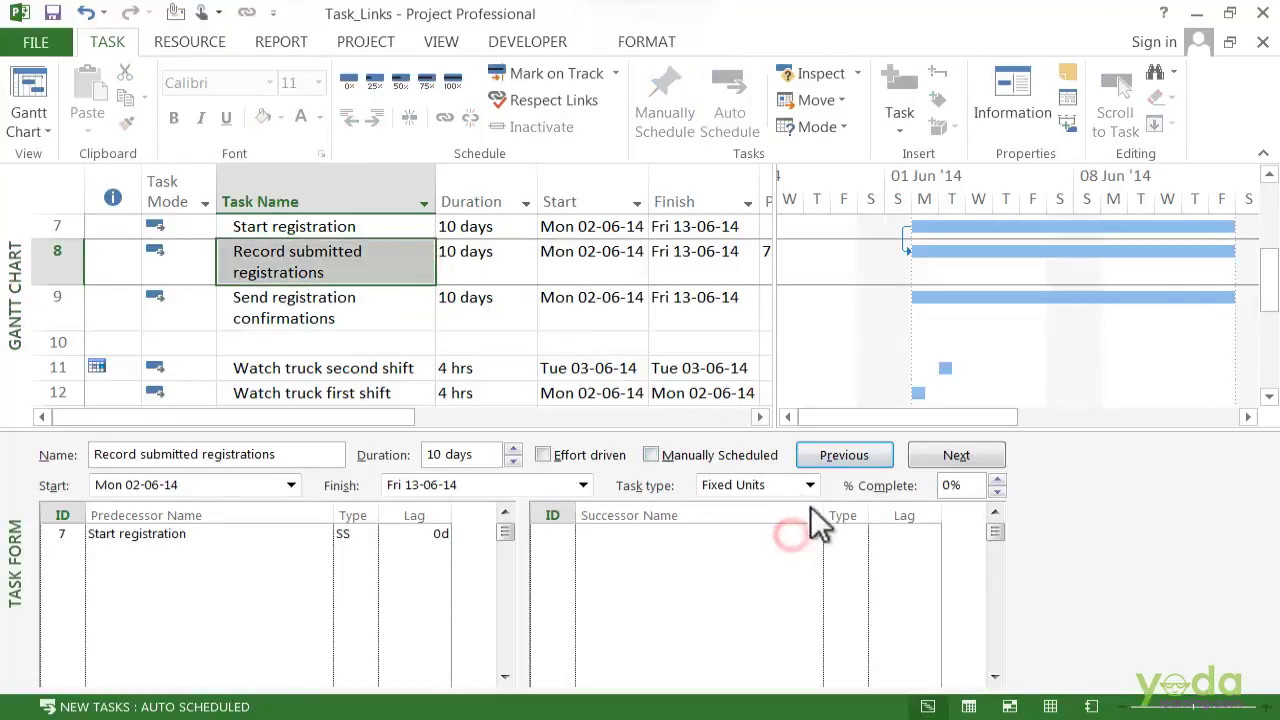
{"action": "left_click", "coordinate": [814, 538]}
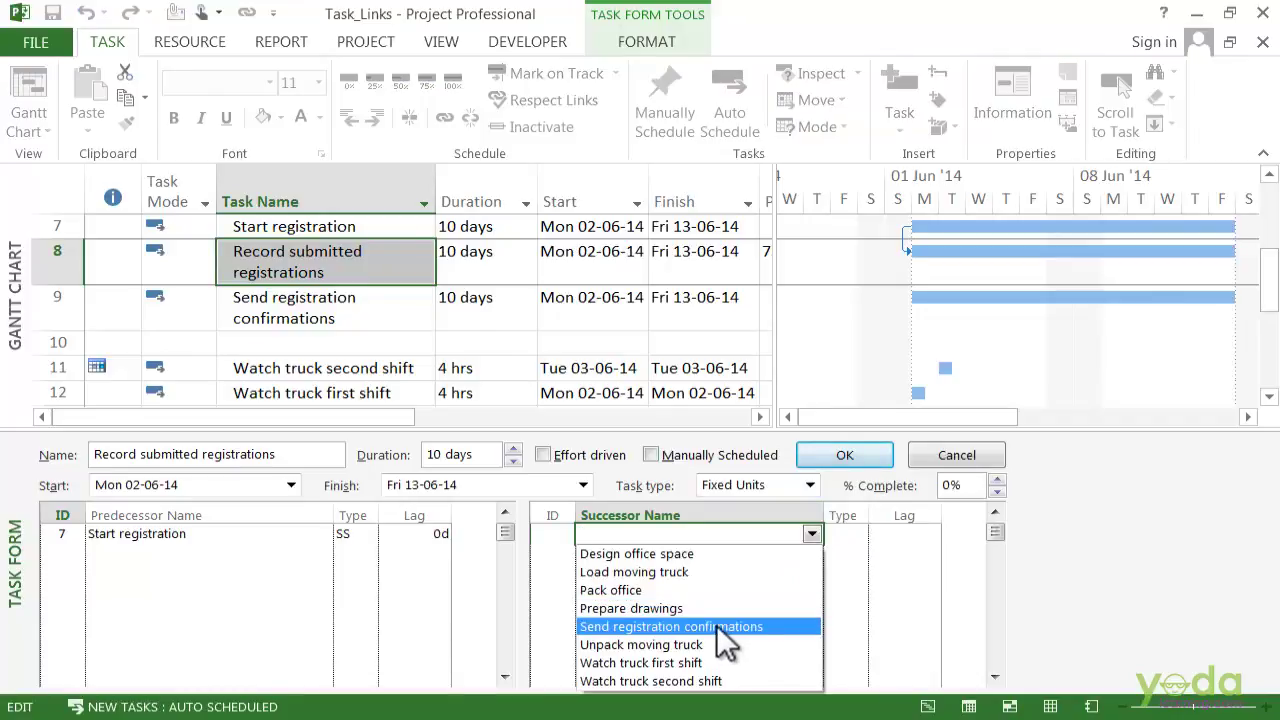
{"action": "left_click", "coordinate": [745, 626]}
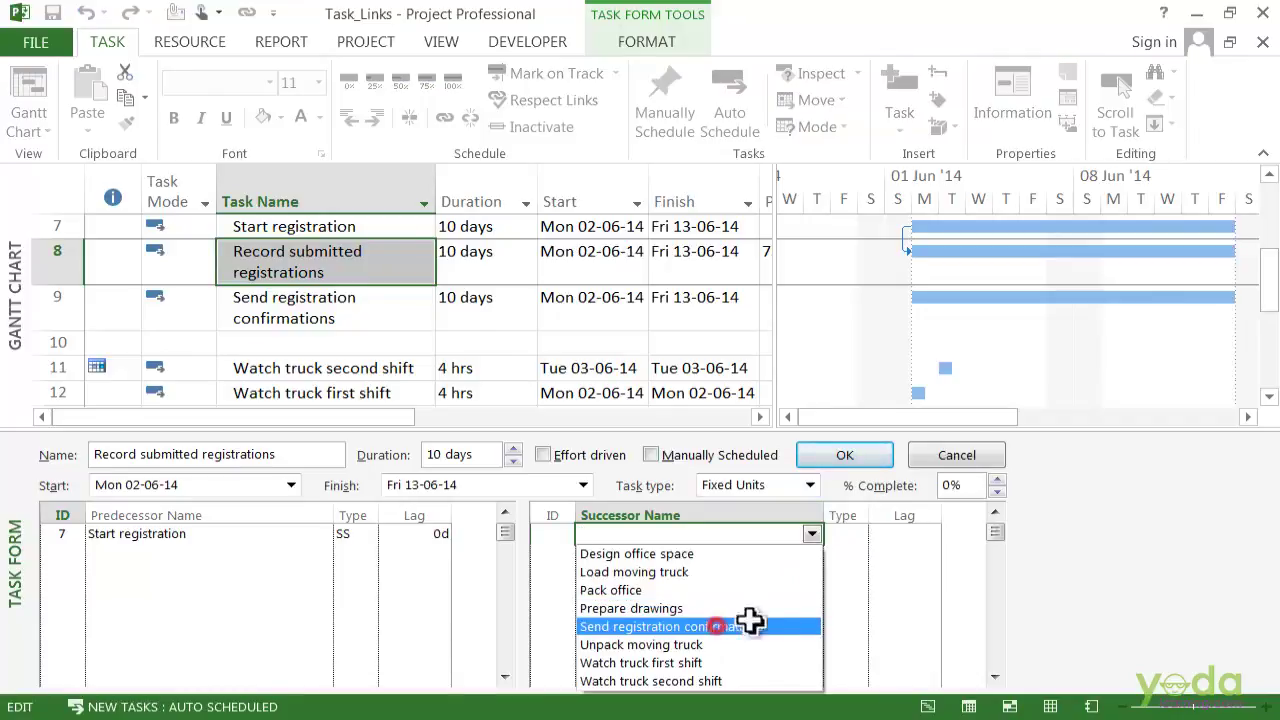
Set the link type between Record submitted registrations and Send registration confirmations to FF and apply it
{"action": "left_click", "coordinate": [858, 535]}
{"action": "left_click", "coordinate": [858, 535]}
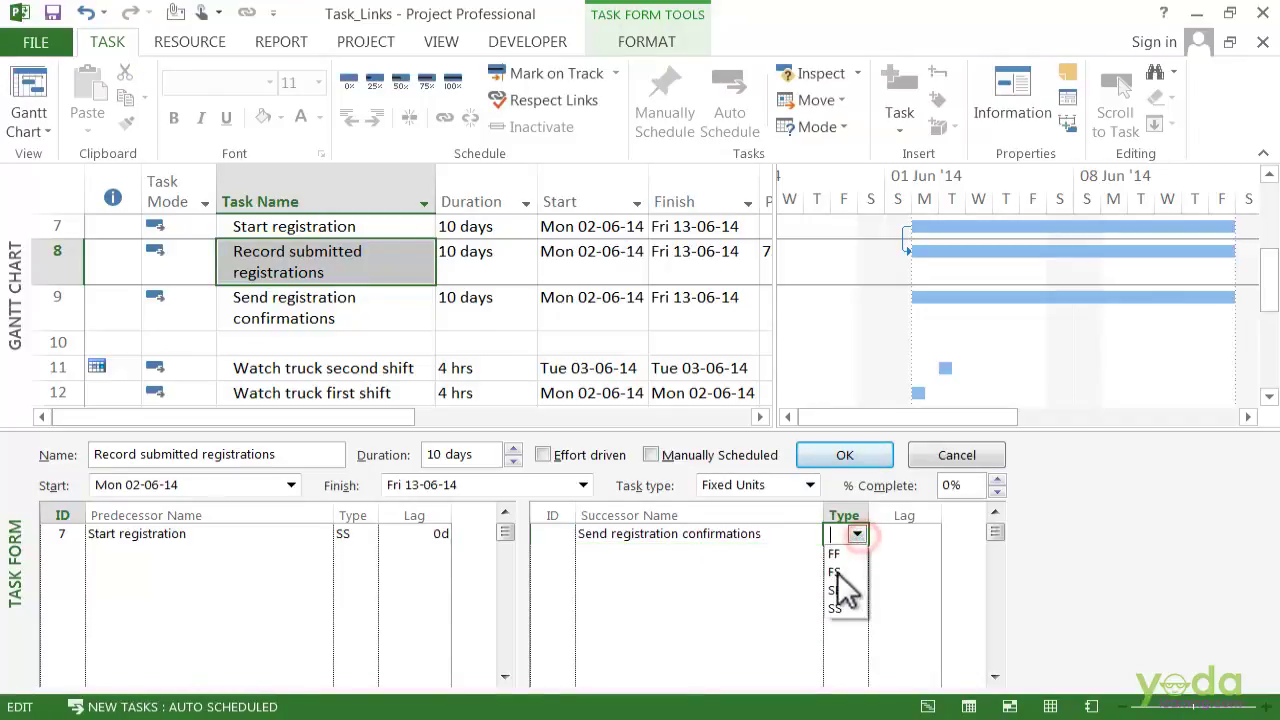
{"action": "left_click", "coordinate": [840, 554]}
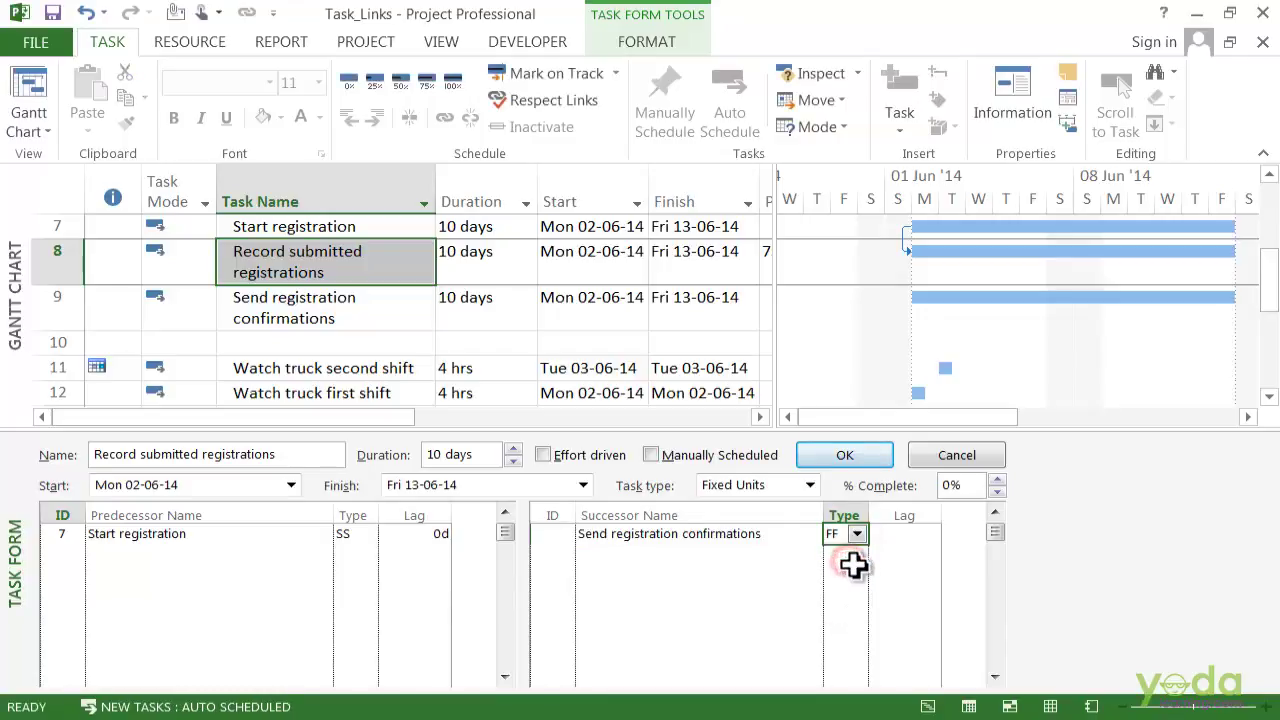
{"action": "left_click", "coordinate": [840, 465]}
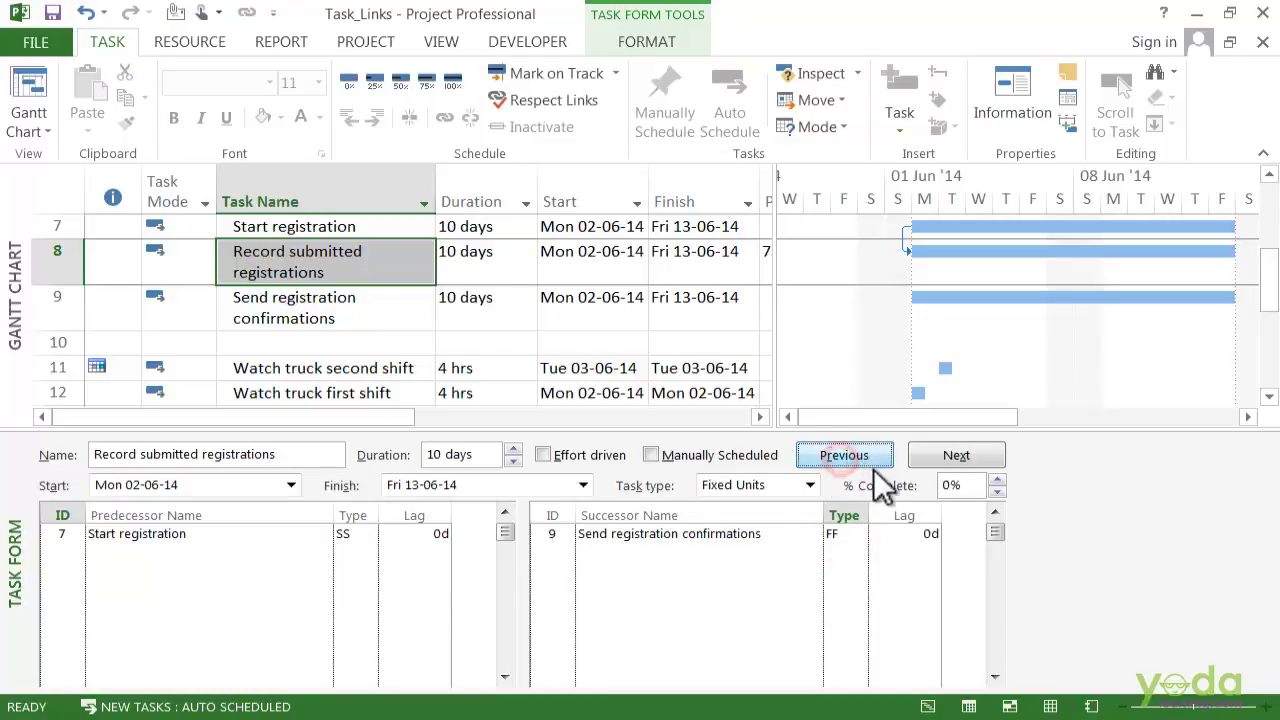
{"action": "left_click_drag", "start_coordinate": [911, 420], "coordinate": [960, 426]}
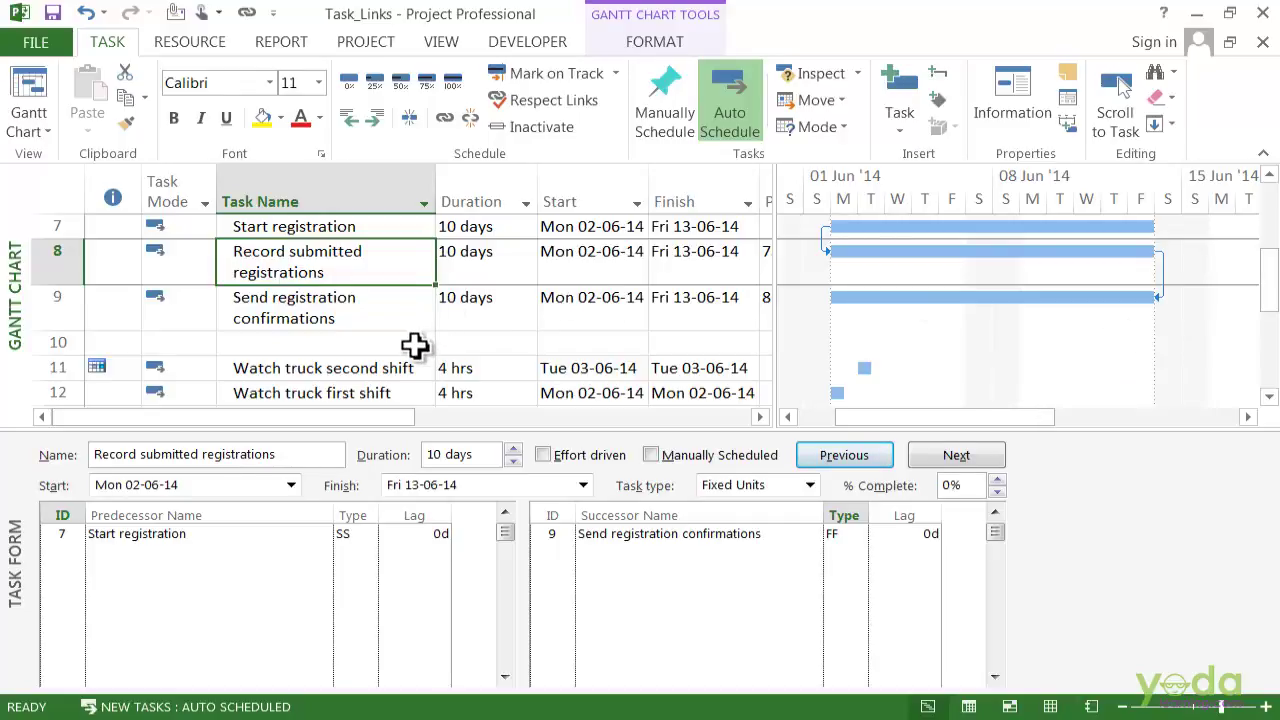
Choose Watch truck first shift as the successor of the Watch truck second shift task in the Task Form
{"action": "scroll", "coordinate": [410, 273], "scroll_direction": "down", "scroll_amount": 1}
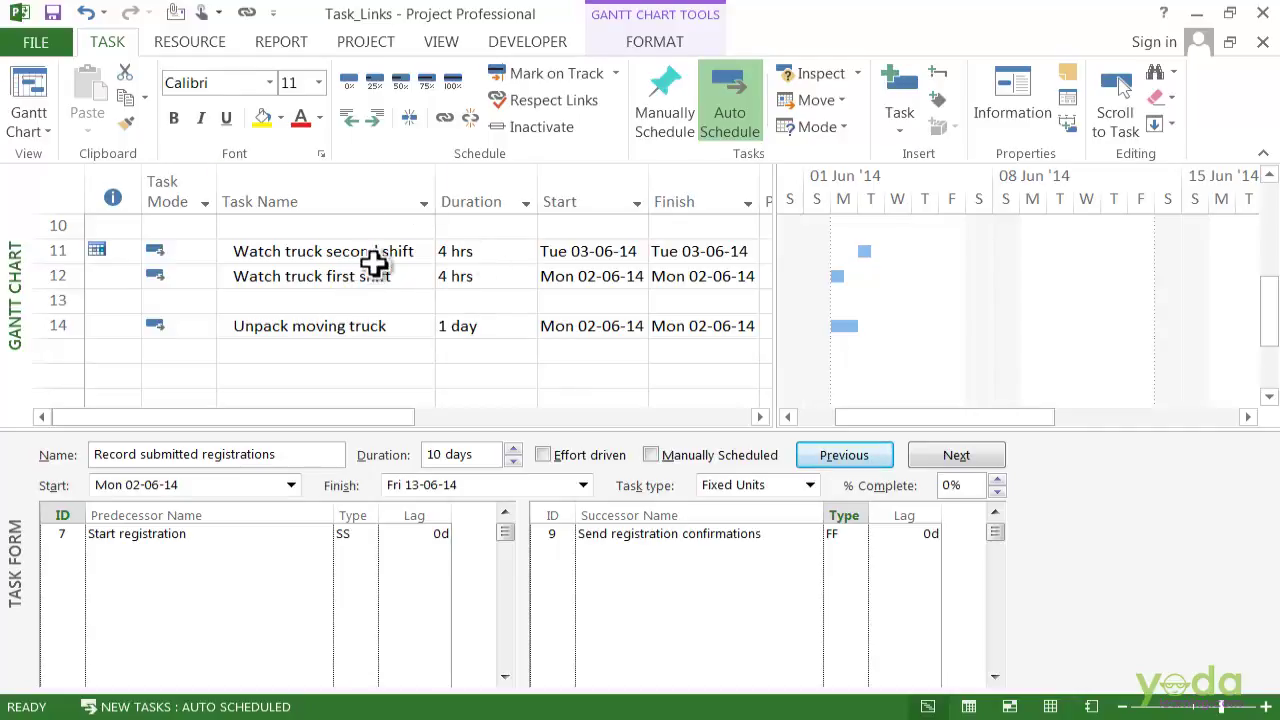
{"action": "left_click", "coordinate": [405, 258]}
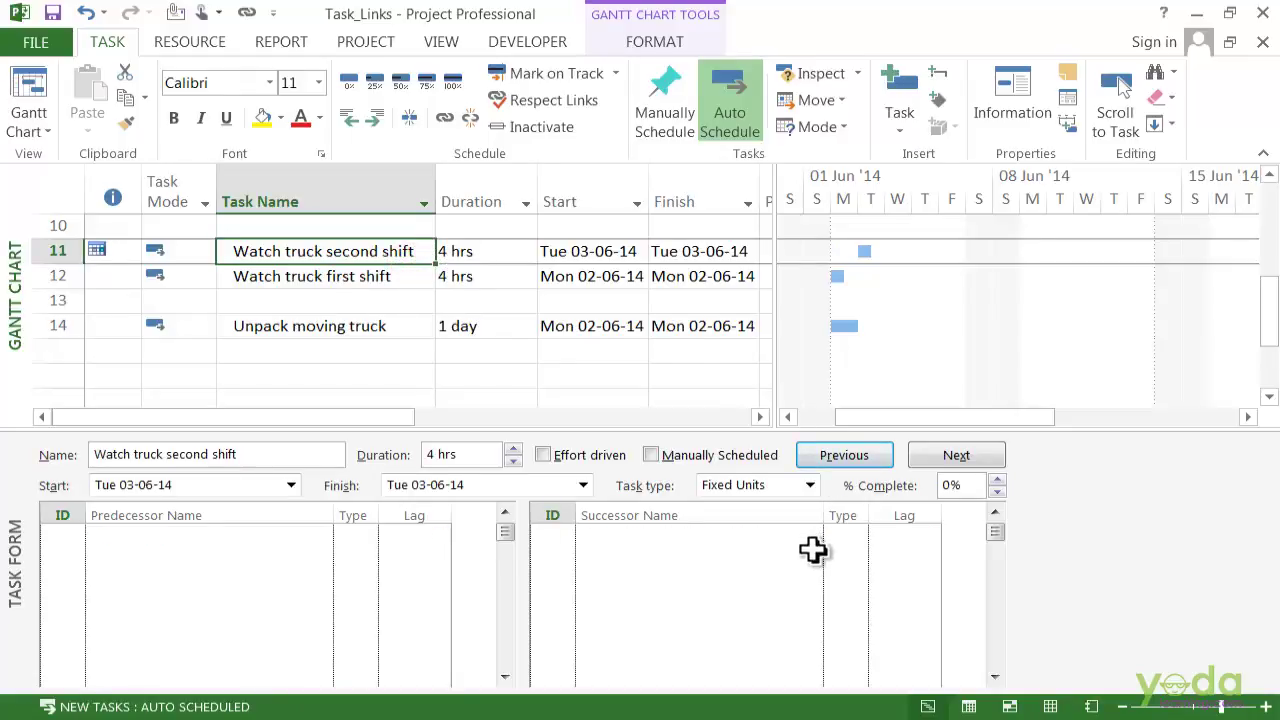
{"action": "left_click", "coordinate": [737, 537]}
{"action": "left_click", "coordinate": [813, 532]}
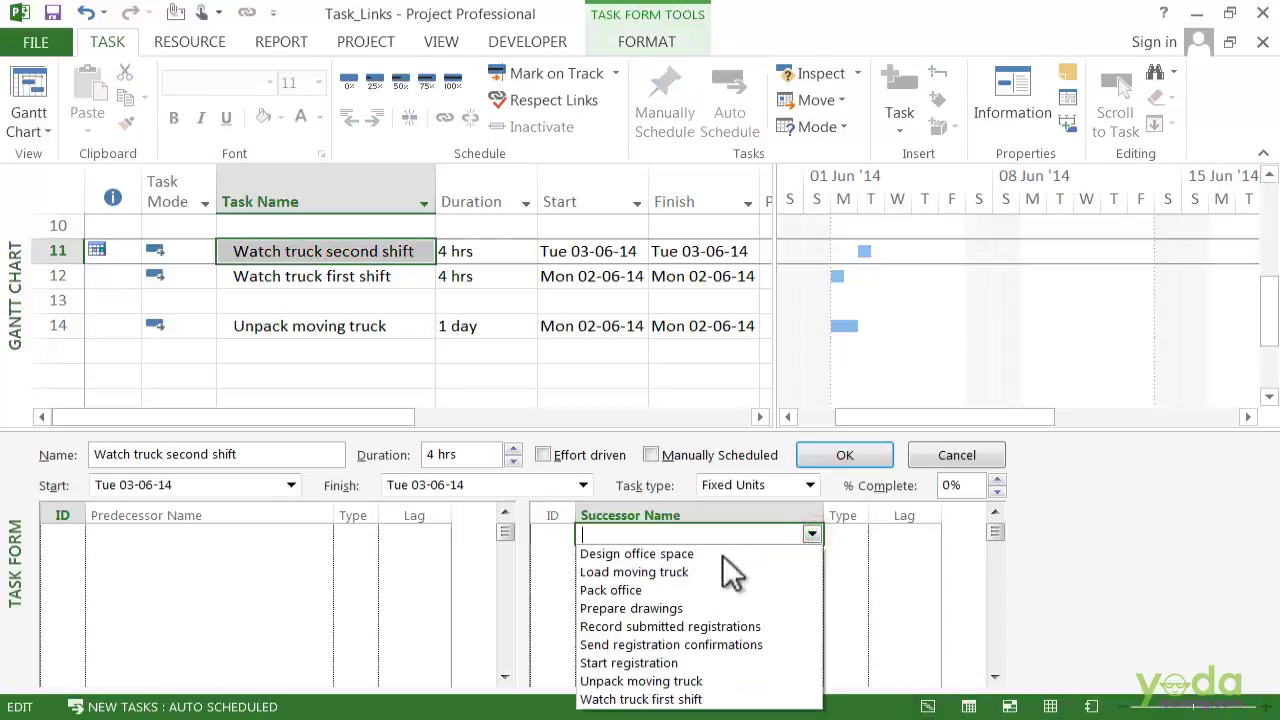
{"action": "left_click", "coordinate": [703, 699]}
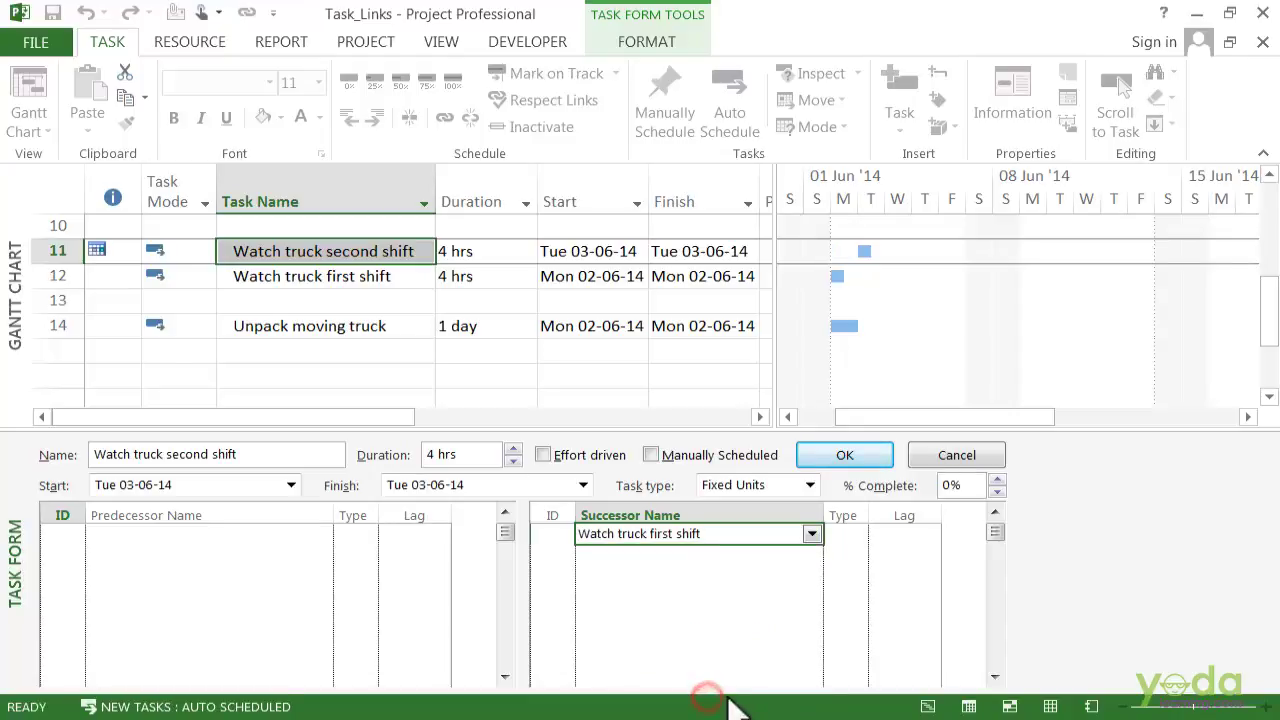
Set the link type between Watch truck second shift and Watch truck first shift to SF and apply it
{"action": "left_click", "coordinate": [850, 534]}
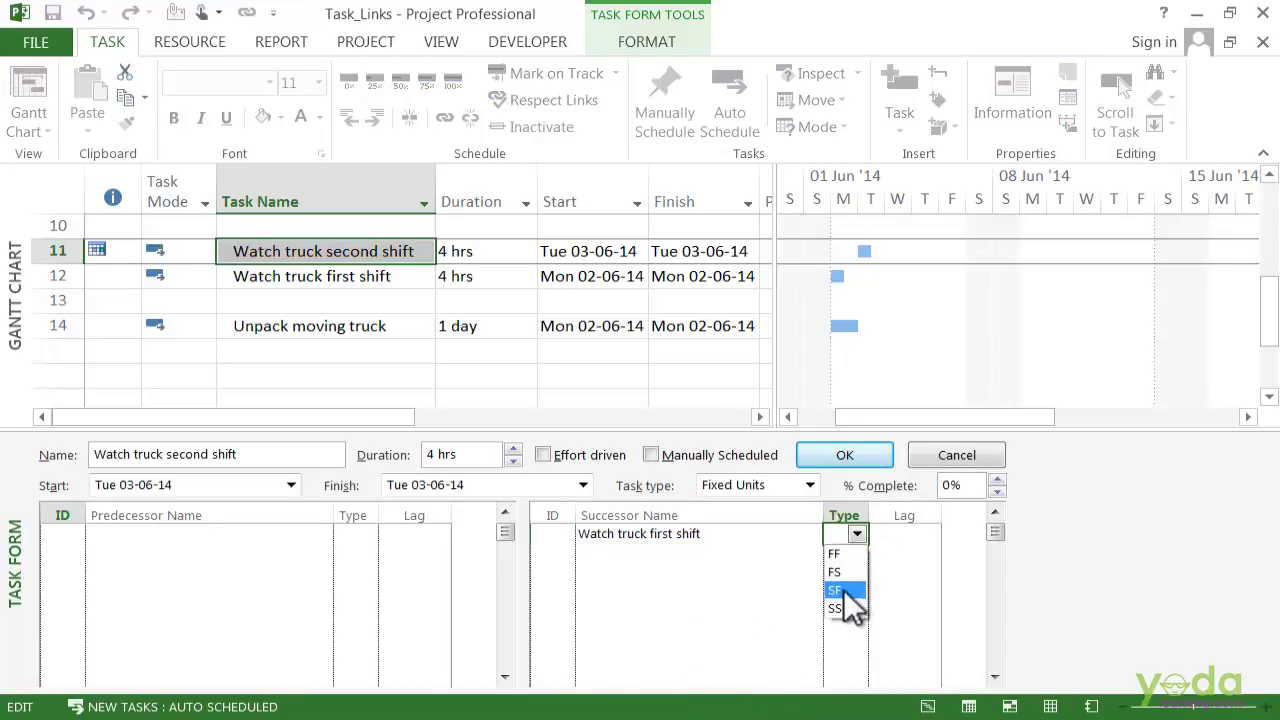
{"action": "left_click", "coordinate": [845, 592]}
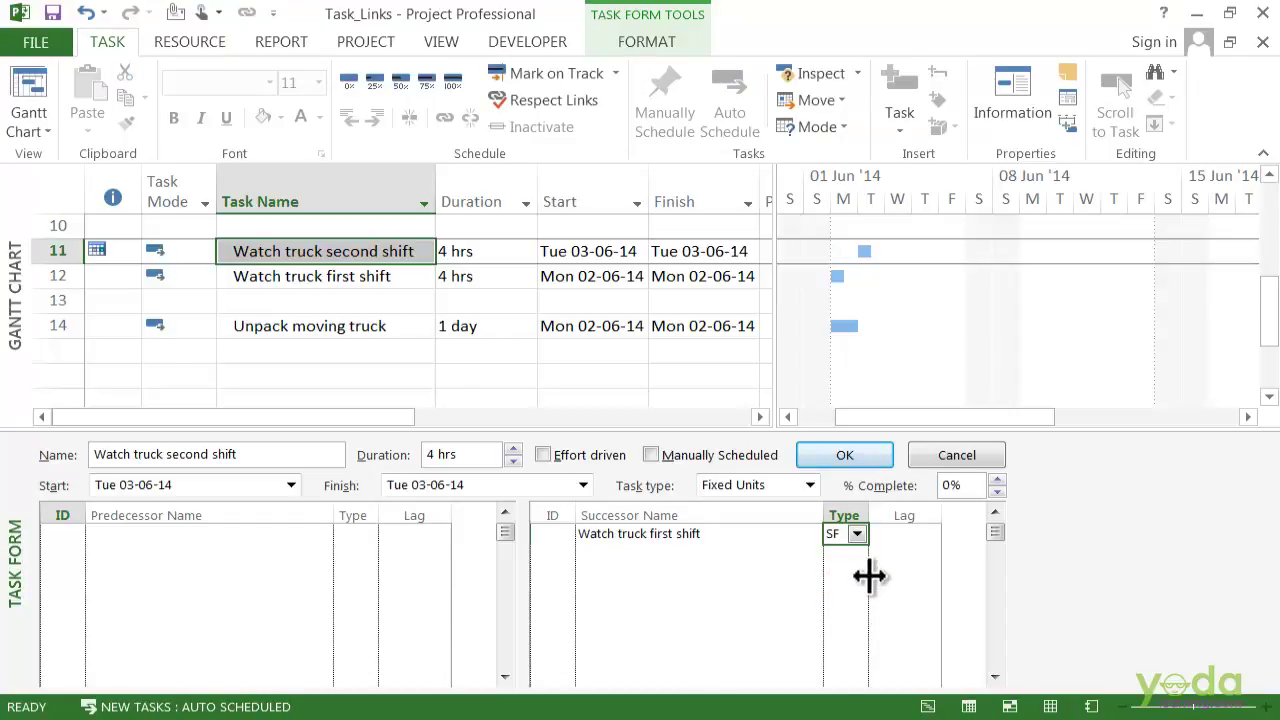
{"action": "left_click", "coordinate": [880, 450]}
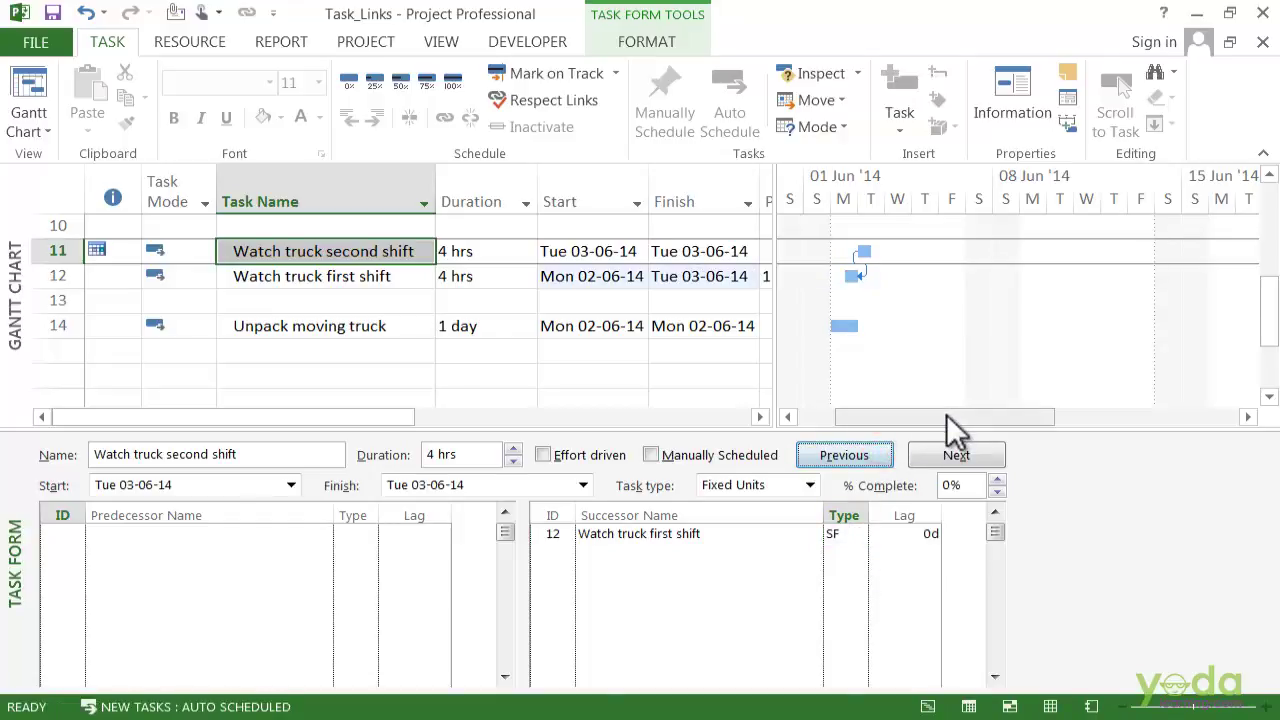
{"action": "left_click_drag", "start_coordinate": [948, 418], "coordinate": [923, 420]}
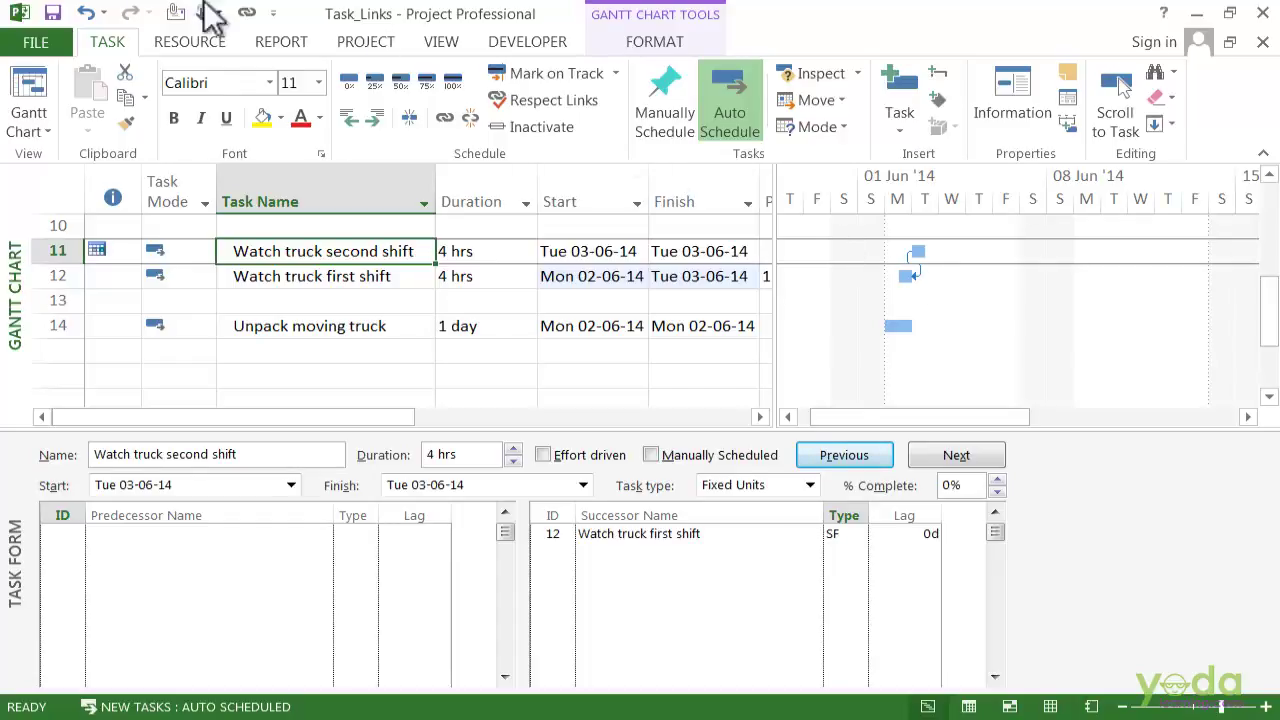
Enable the "Autolink inserted or moved tasks" scheduling option for the Task_Links project
{"action": "left_click", "coordinate": [28, 47]}
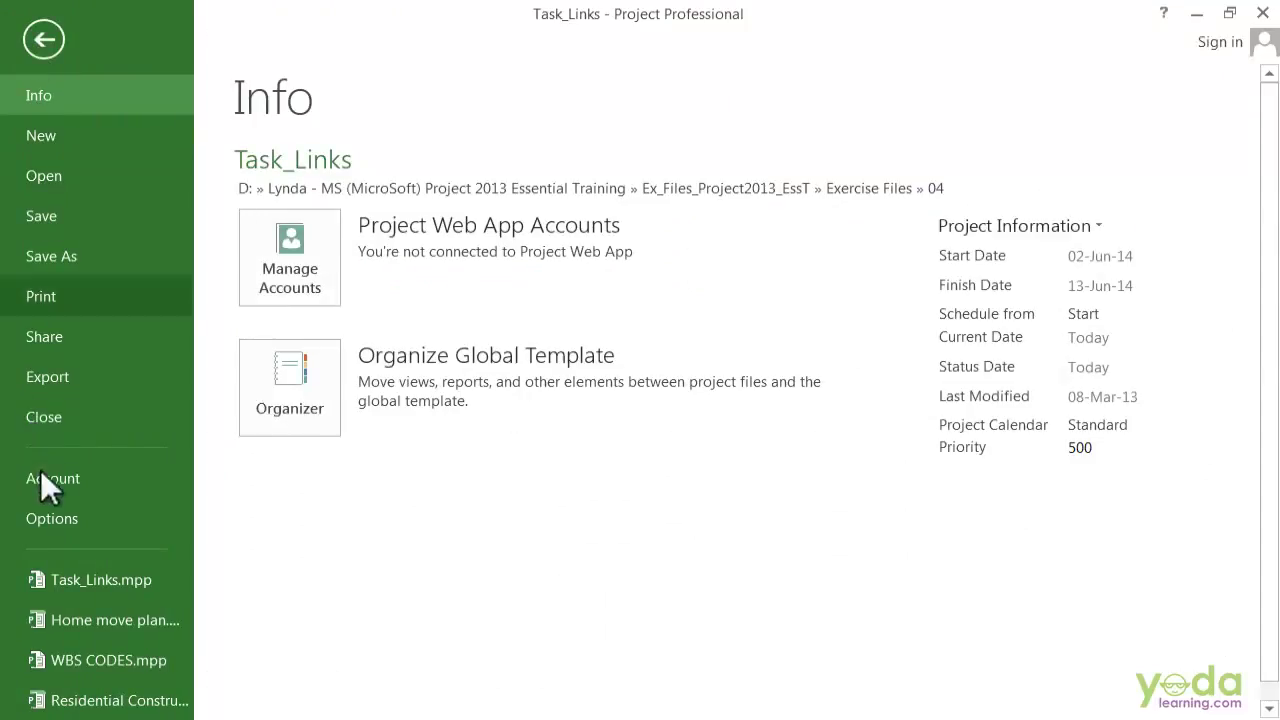
{"action": "left_click", "coordinate": [48, 516]}
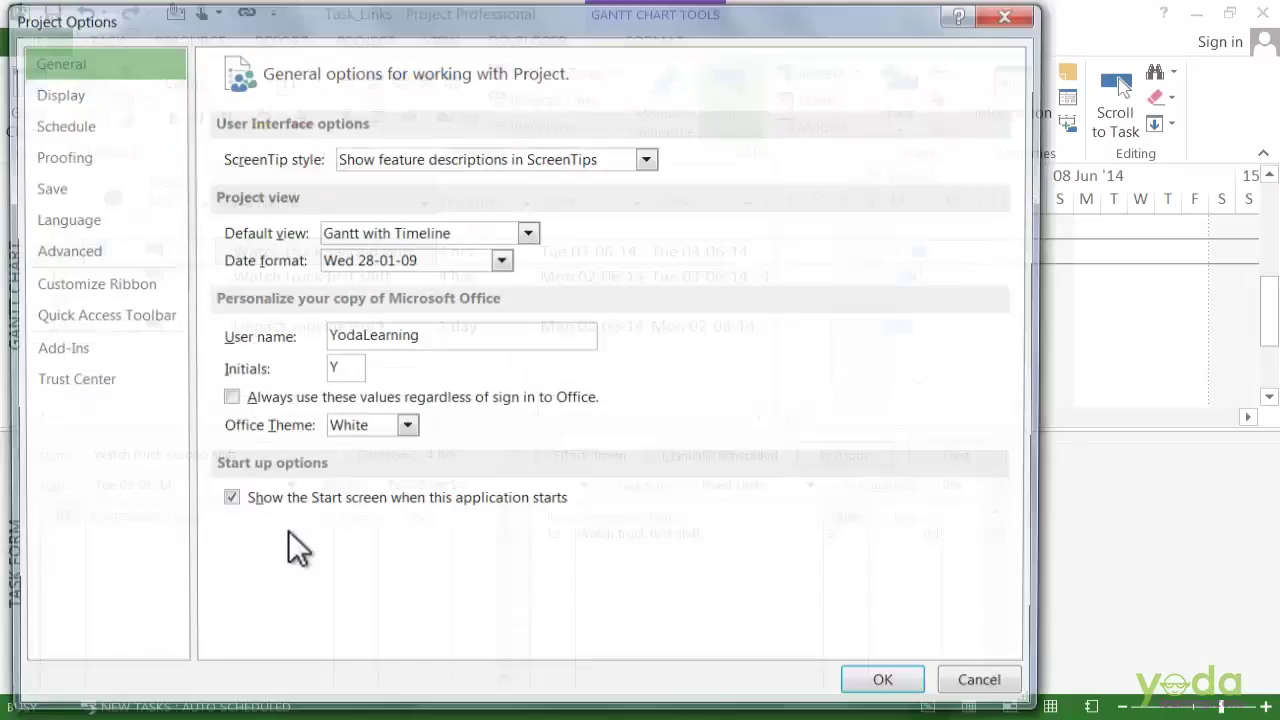
{"action": "left_click", "coordinate": [48, 125]}
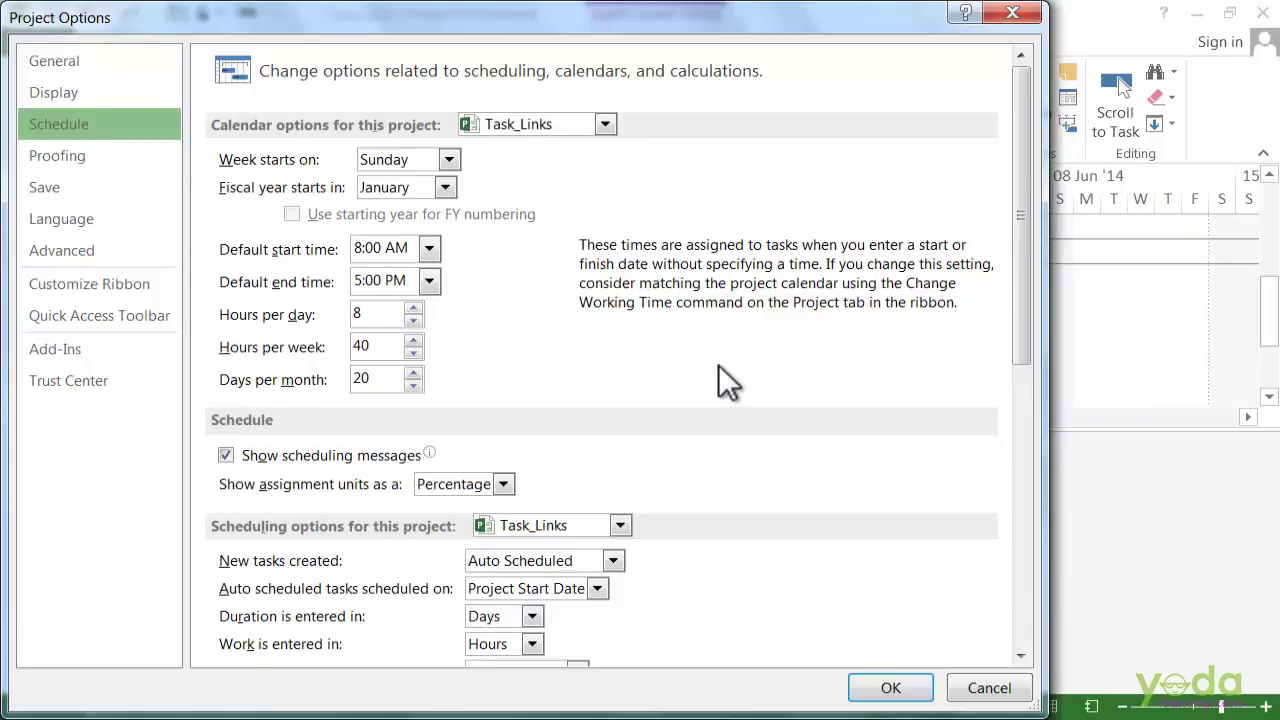
{"action": "scroll", "coordinate": [719, 369], "scroll_direction": "down", "scroll_amount": 3}
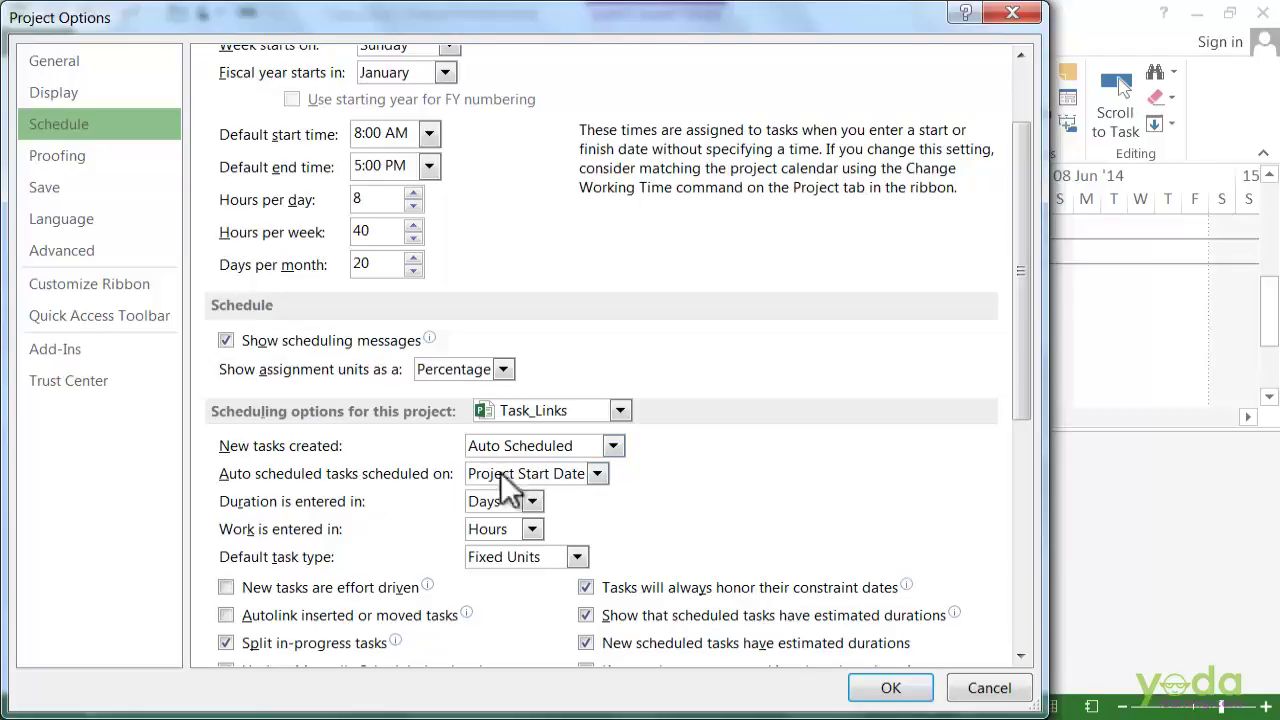
{"action": "left_click", "coordinate": [230, 615]}
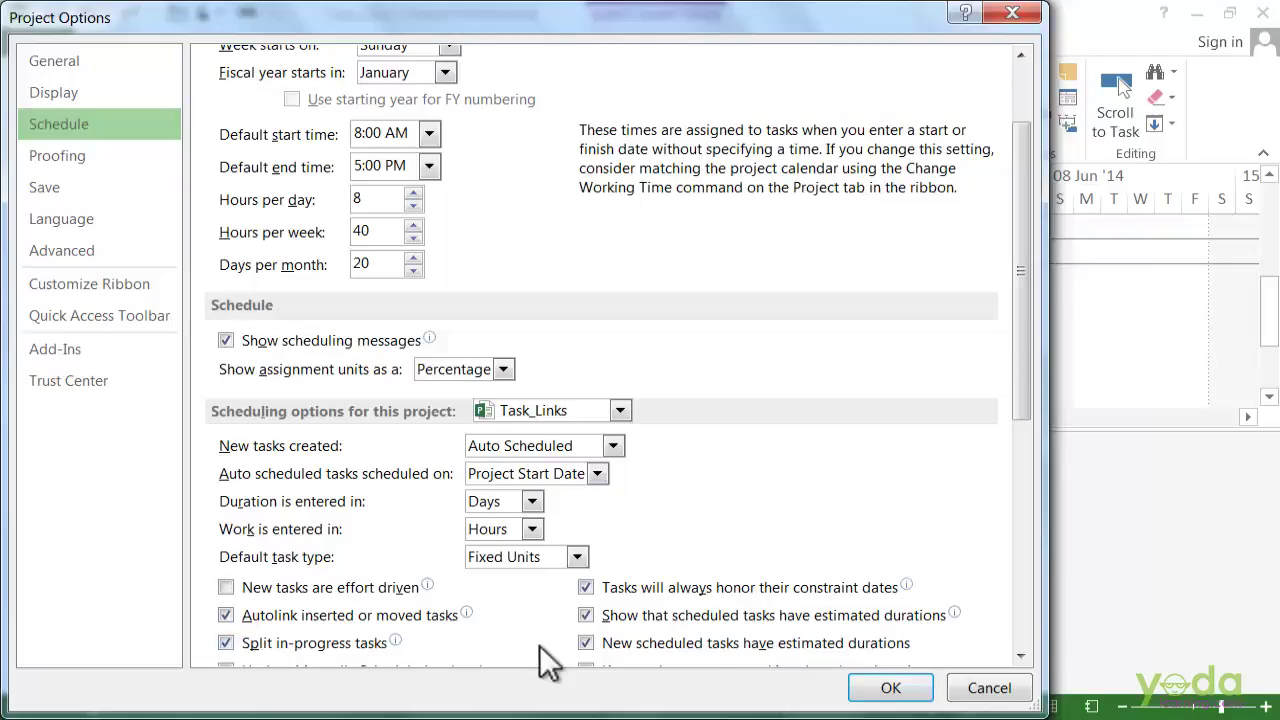
{"action": "left_click", "coordinate": [893, 688]}
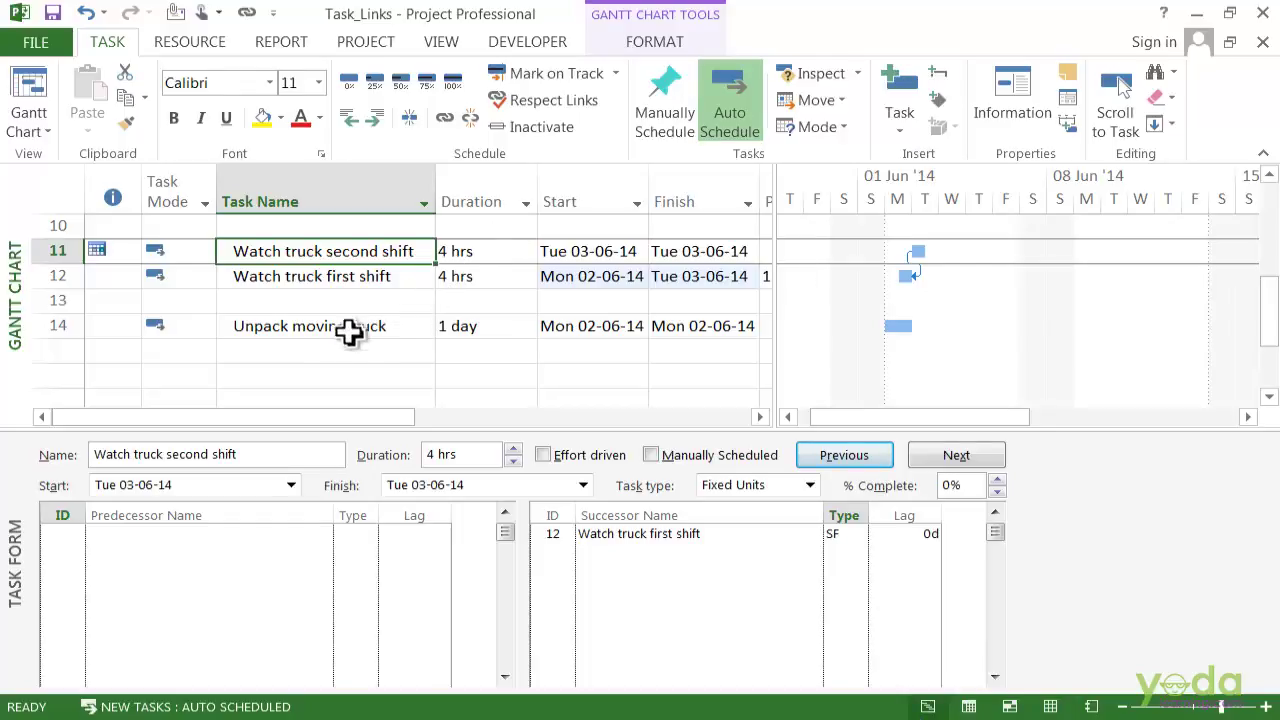
Insert a new task between Pack office and Load moving truck
{"action": "scroll", "coordinate": [349, 334], "scroll_direction": "up", "scroll_amount": 1}
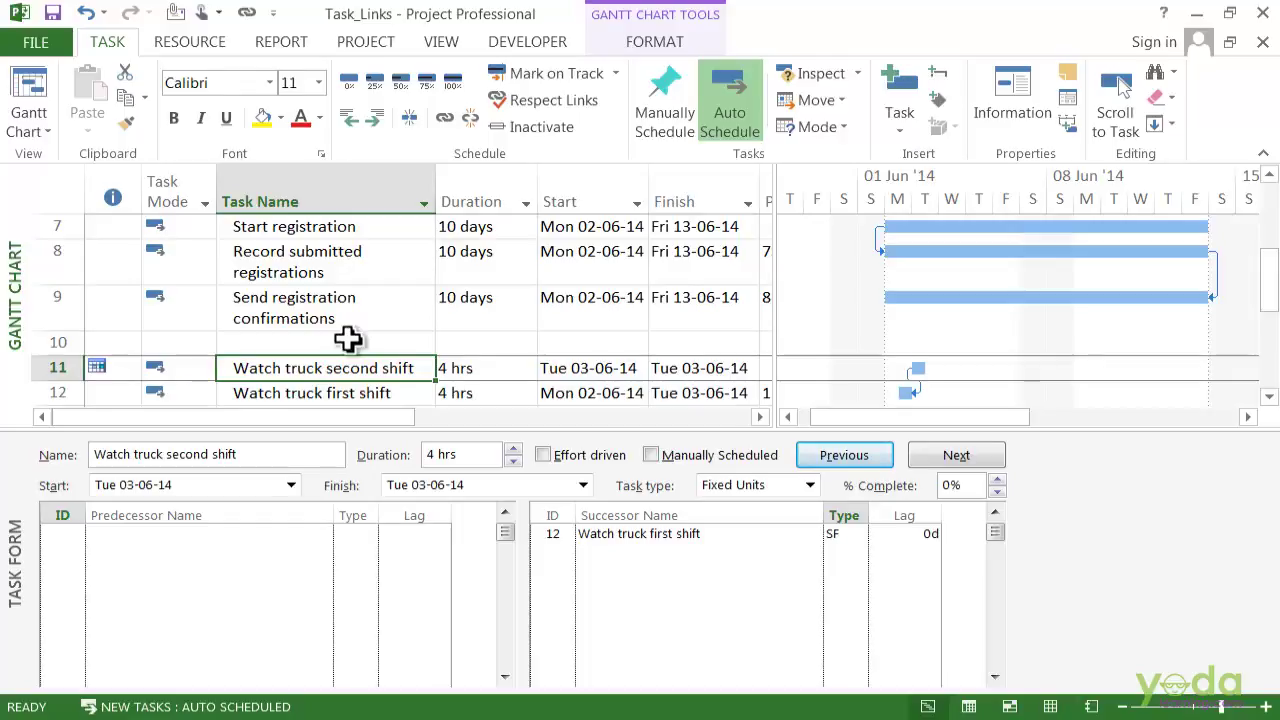
{"action": "scroll", "coordinate": [347, 340], "scroll_direction": "up", "scroll_amount": 2}
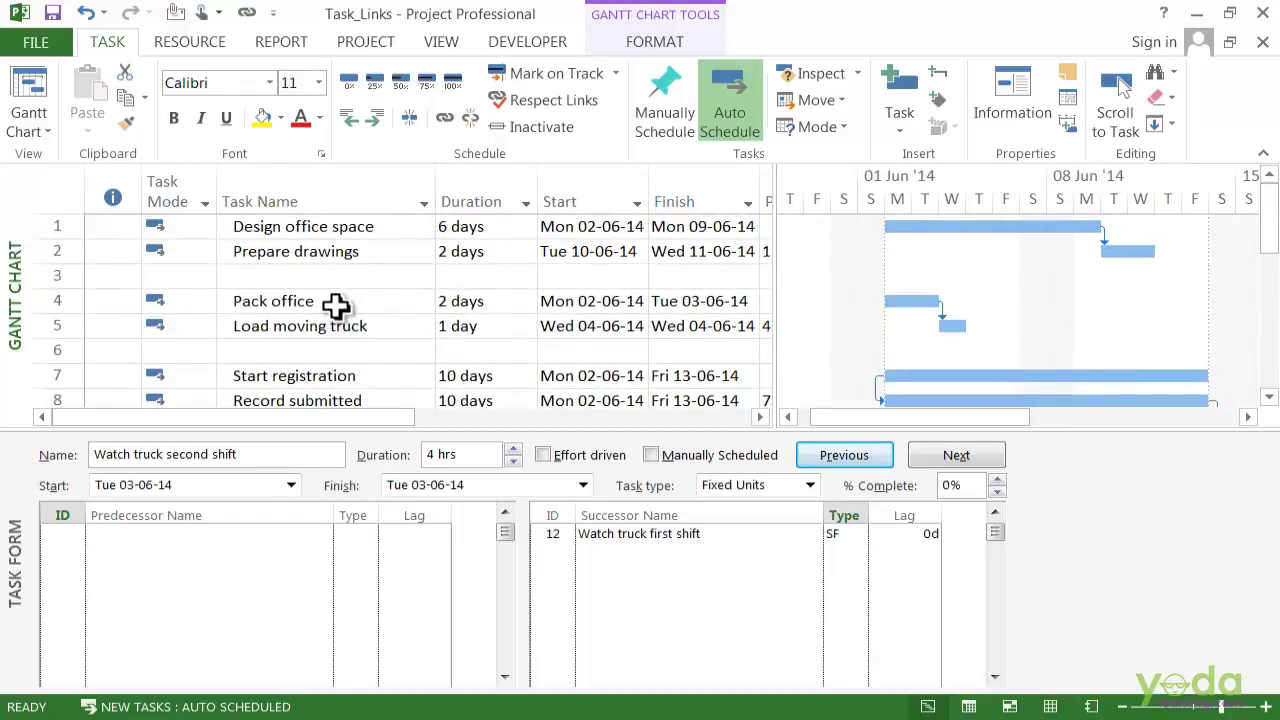
{"action": "left_click", "coordinate": [340, 310]}
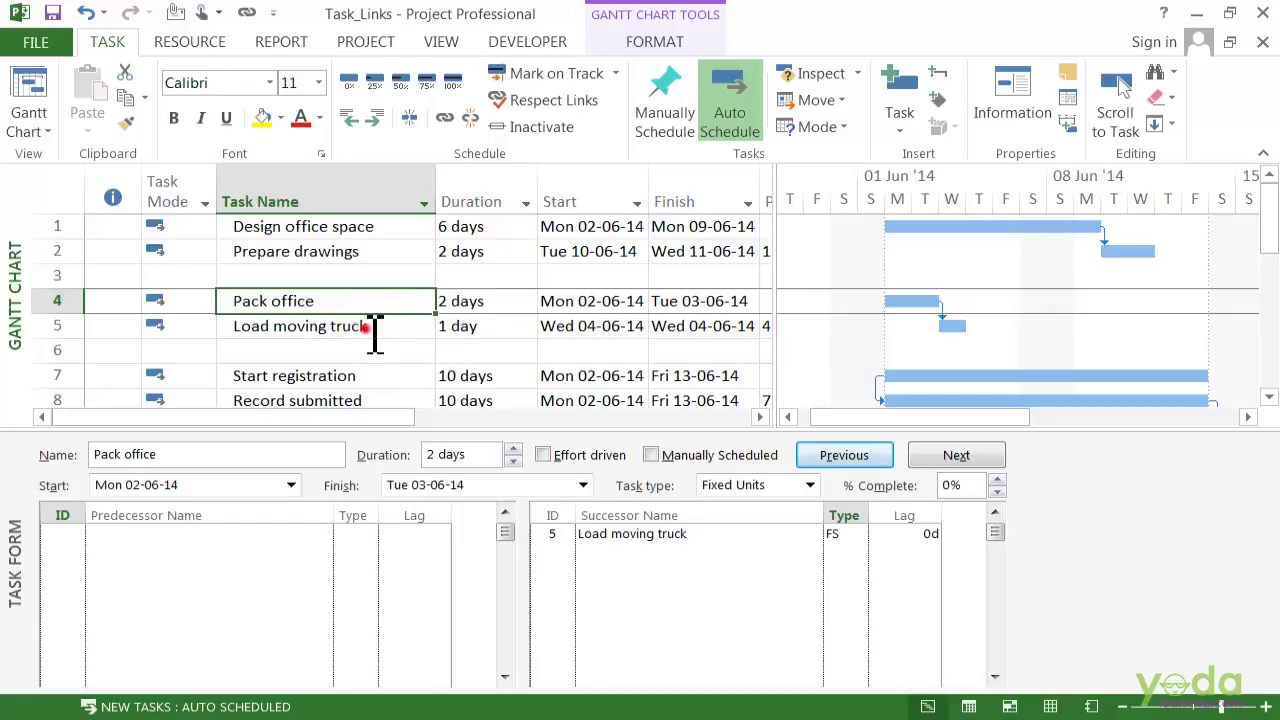
{"action": "left_click", "coordinate": [372, 328]}
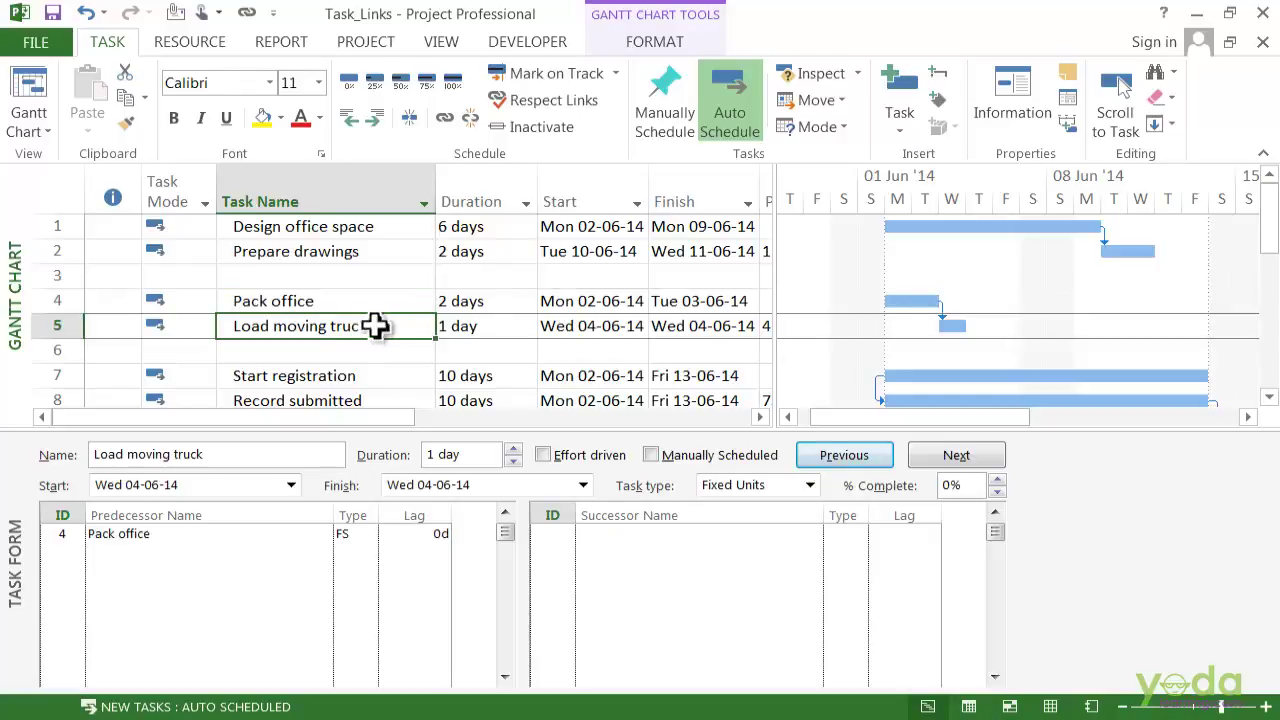
{"action": "left_click", "coordinate": [904, 125]}
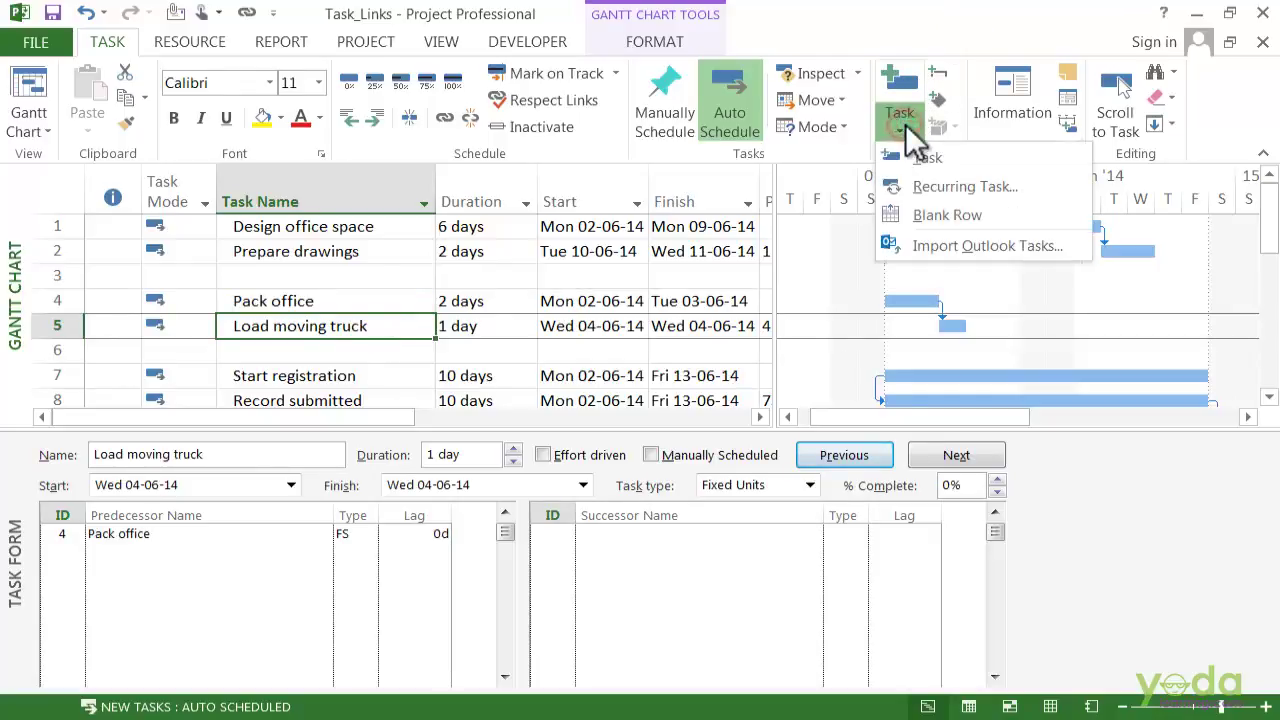
{"action": "left_click", "coordinate": [918, 154]}
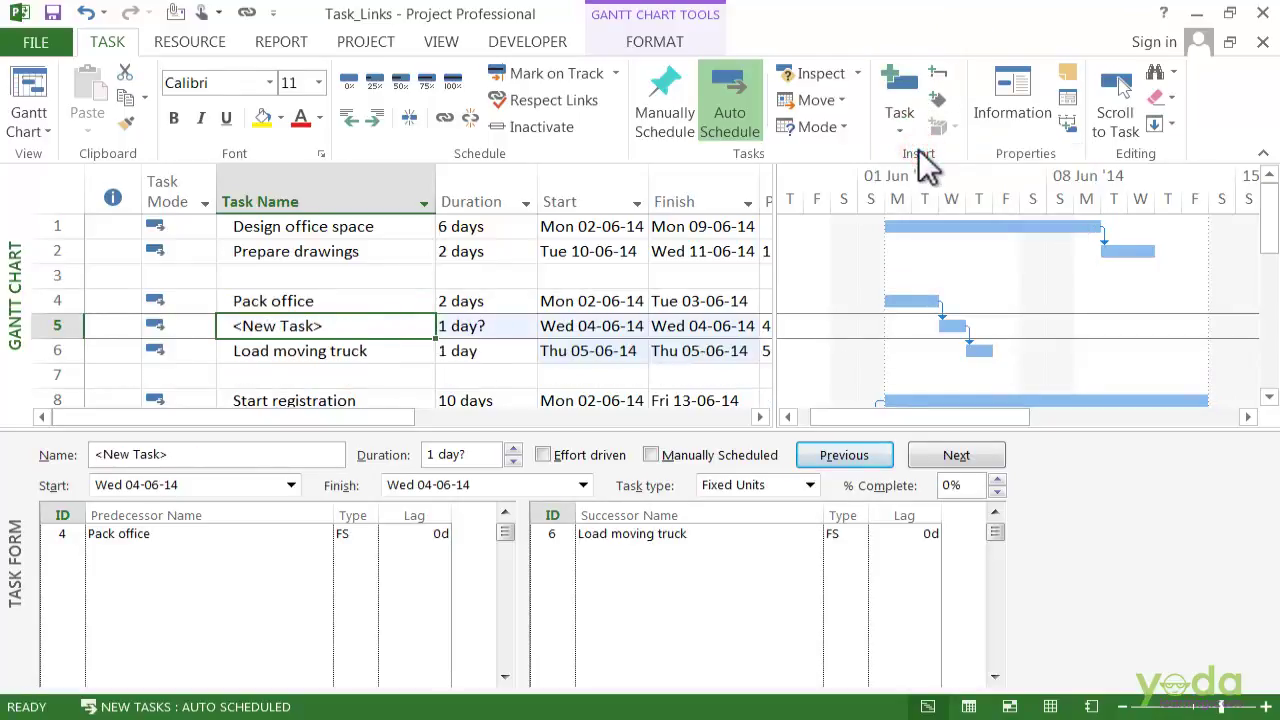